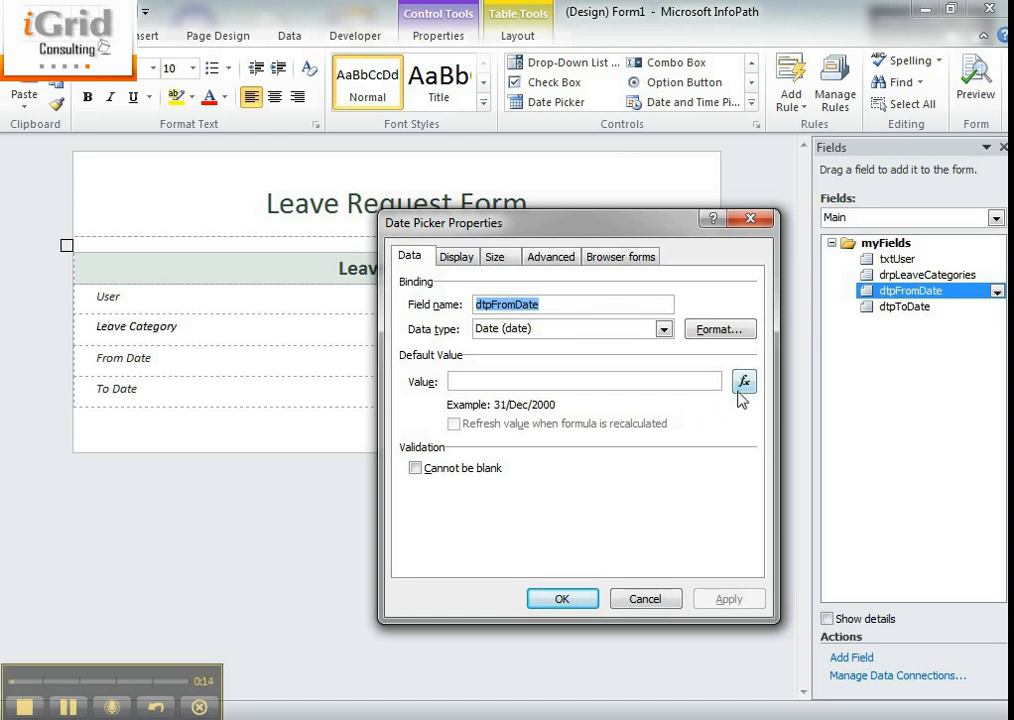
Insert the date function addDays into the default-value formula of the dtpFromDate date picker.
click(744, 383)
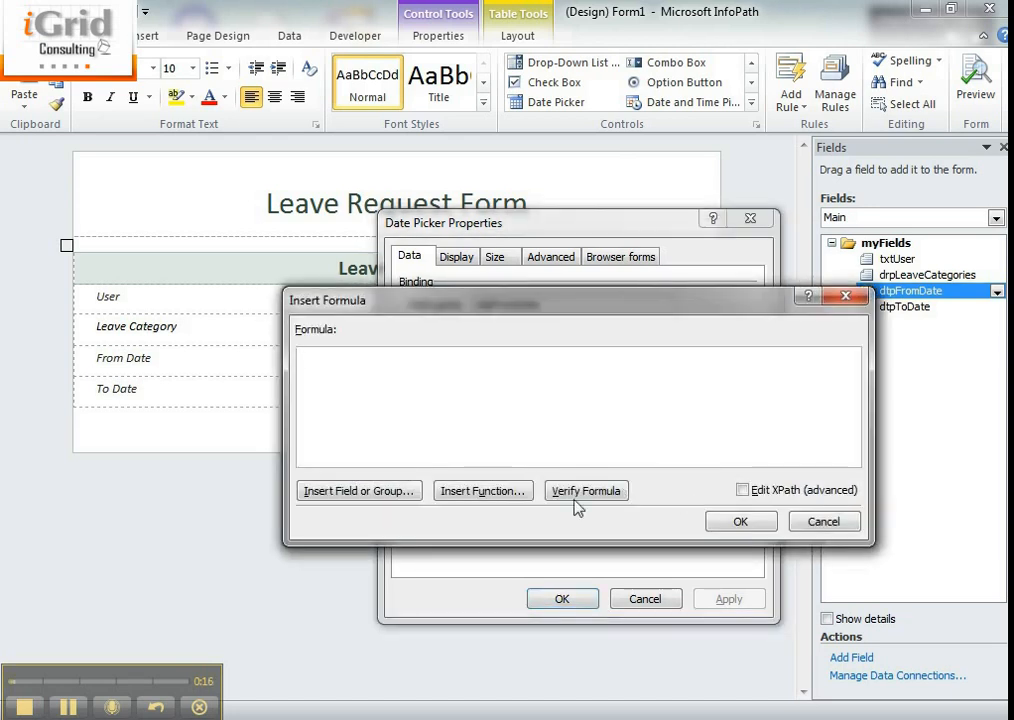
click(513, 497)
click(388, 348)
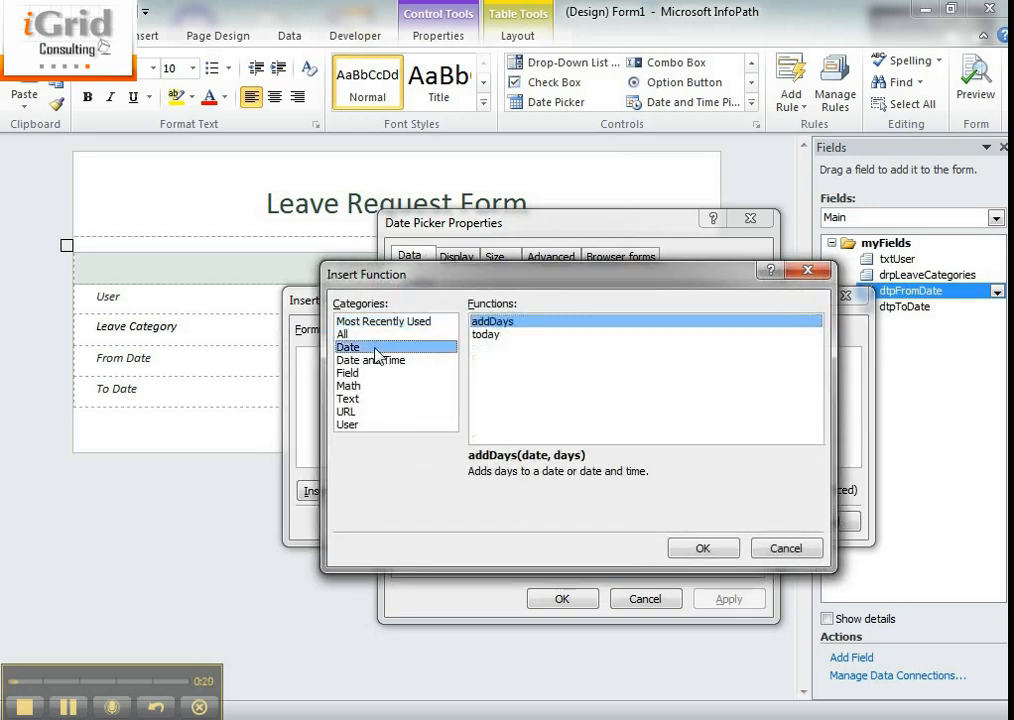
click(490, 335)
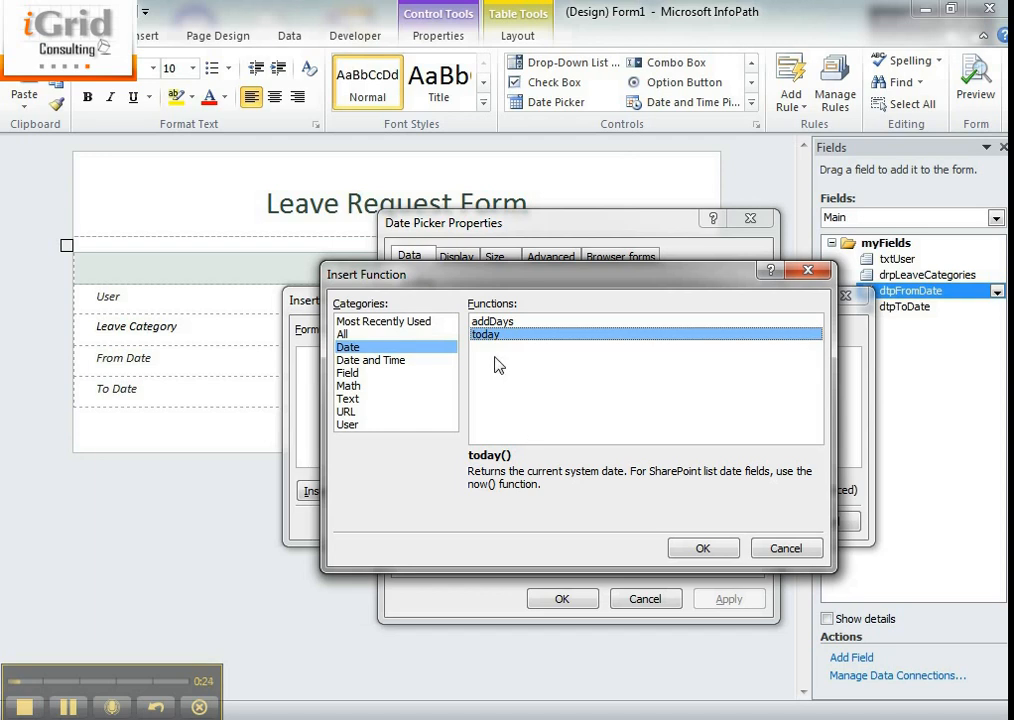
click(482, 322)
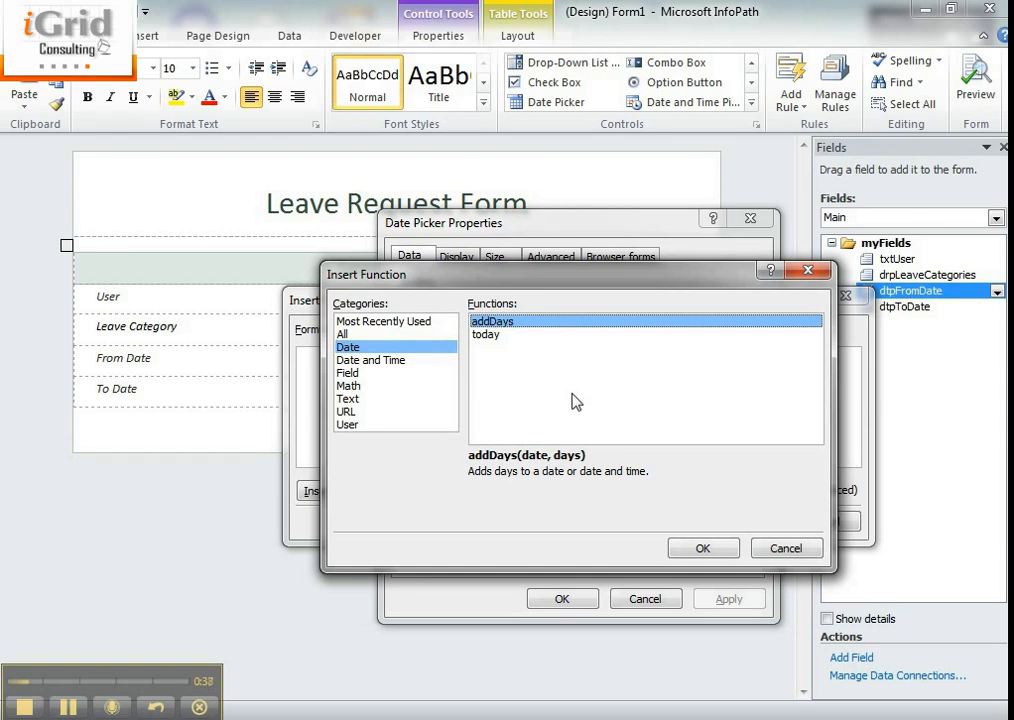
click(700, 549)
Use the today function as the first argument of addDays and remove the field placeholder inside its parentheses.
double_click(424, 356)
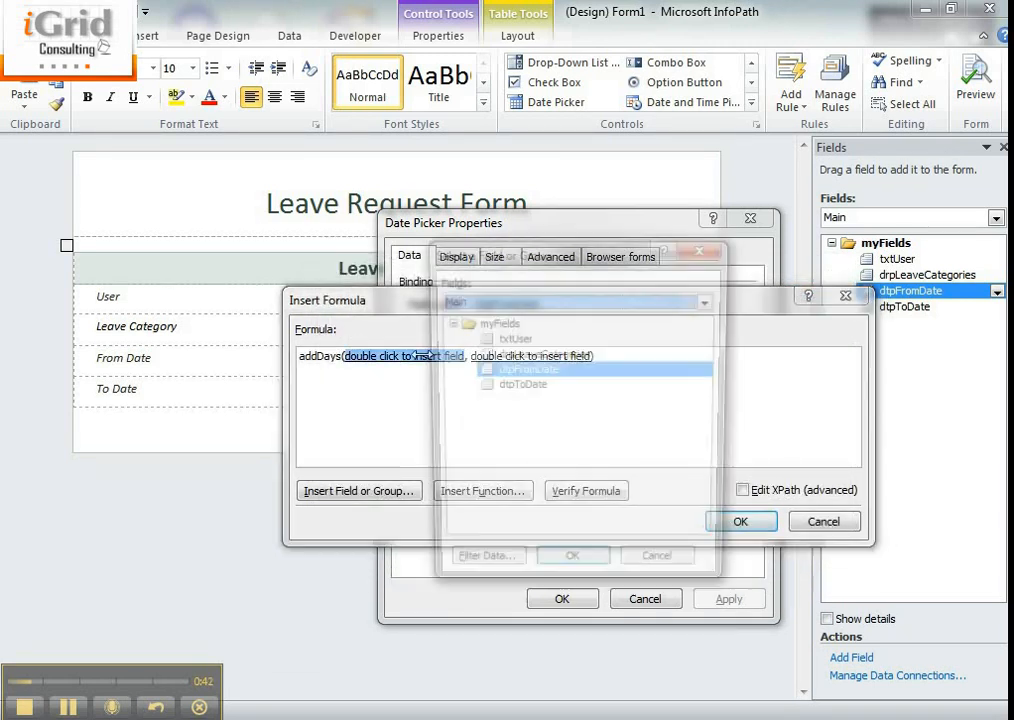
click(662, 571)
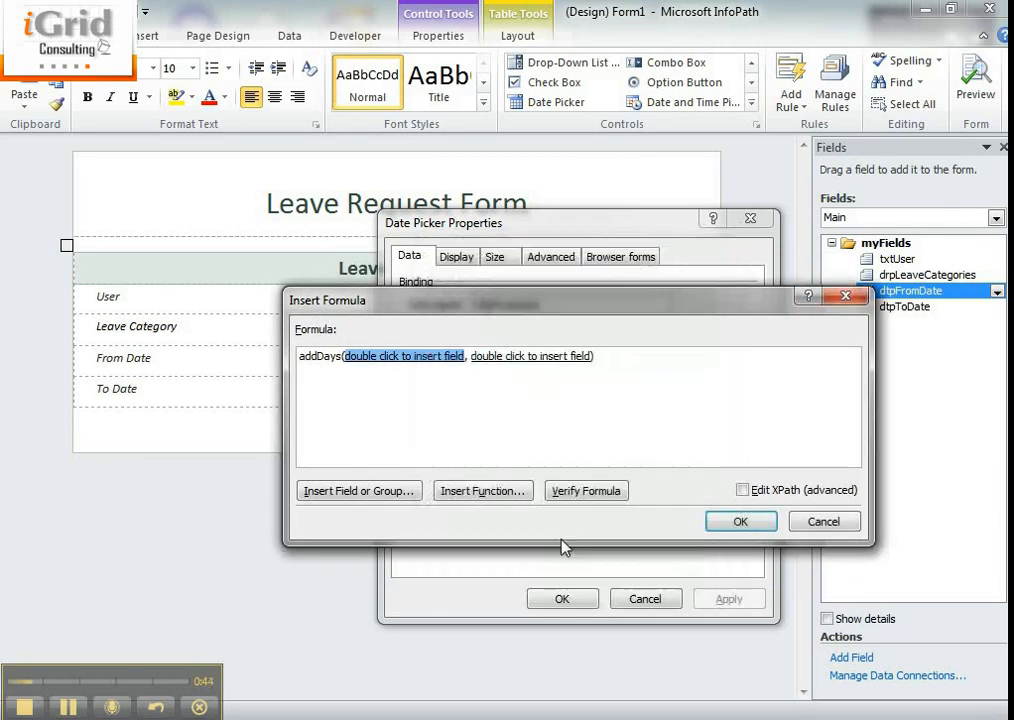
click(490, 496)
click(400, 335)
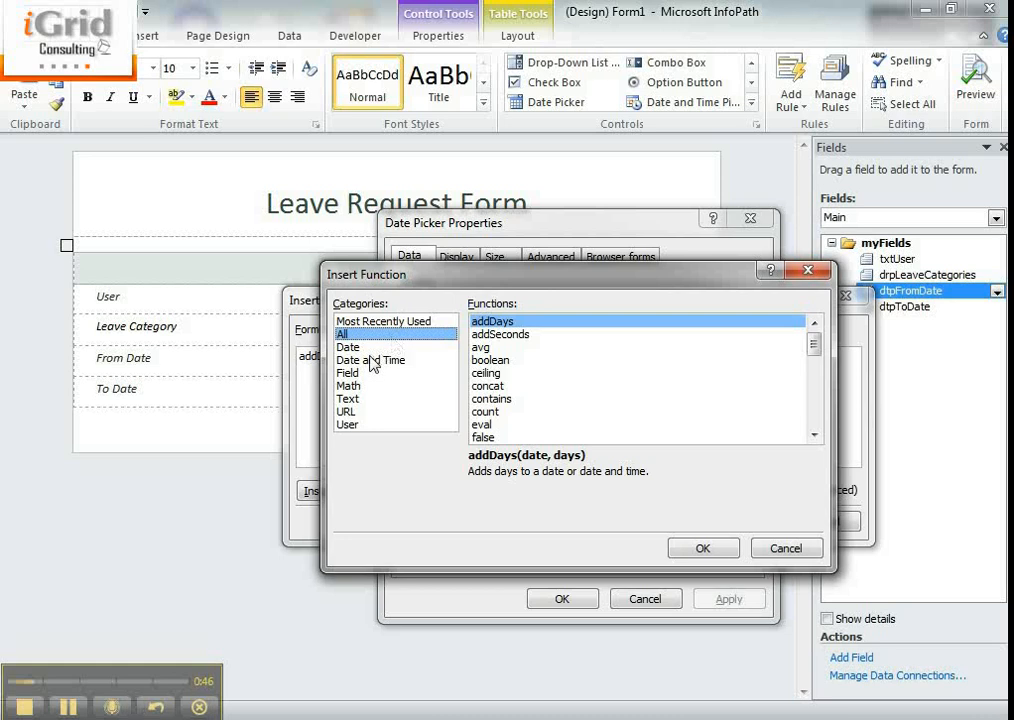
click(416, 359)
click(395, 334)
click(403, 347)
click(490, 335)
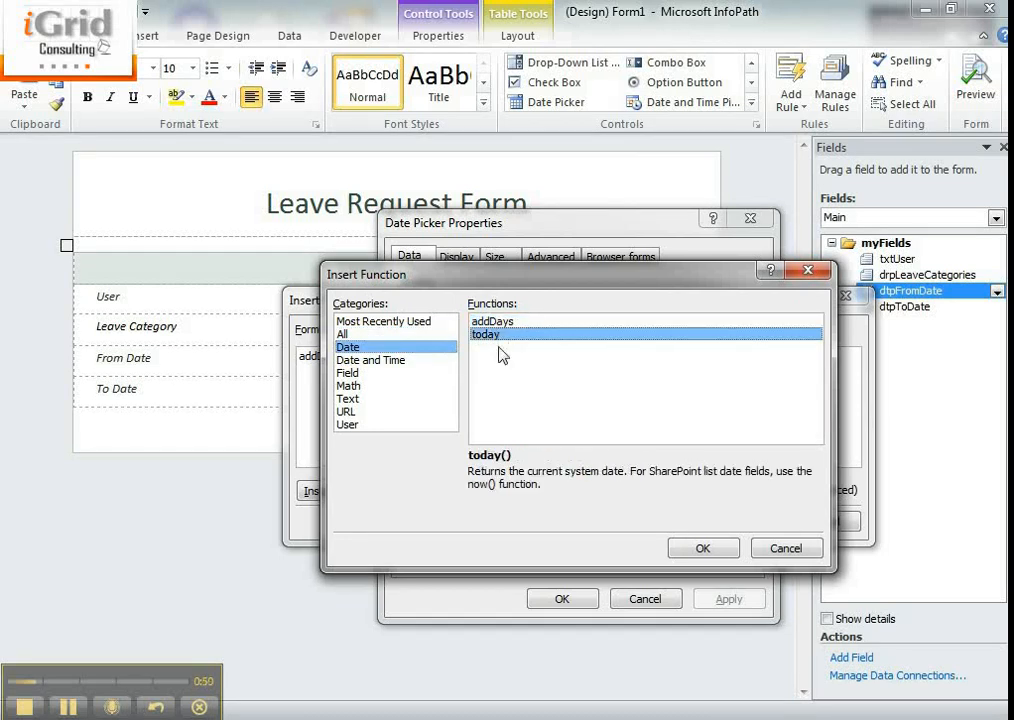
click(702, 548)
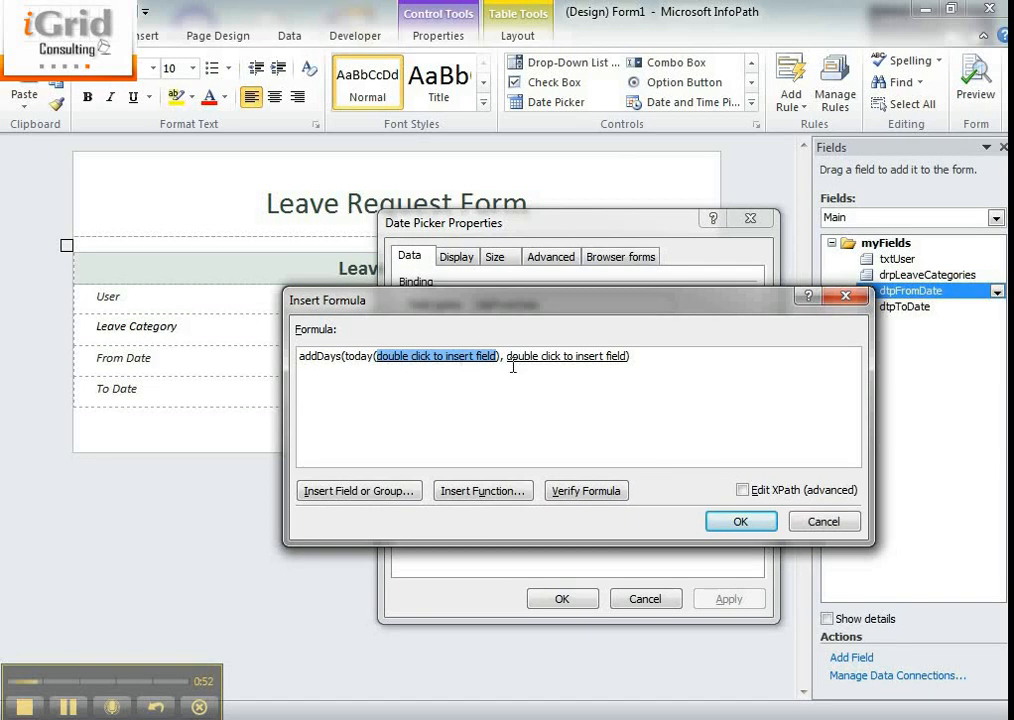
key(Delete)
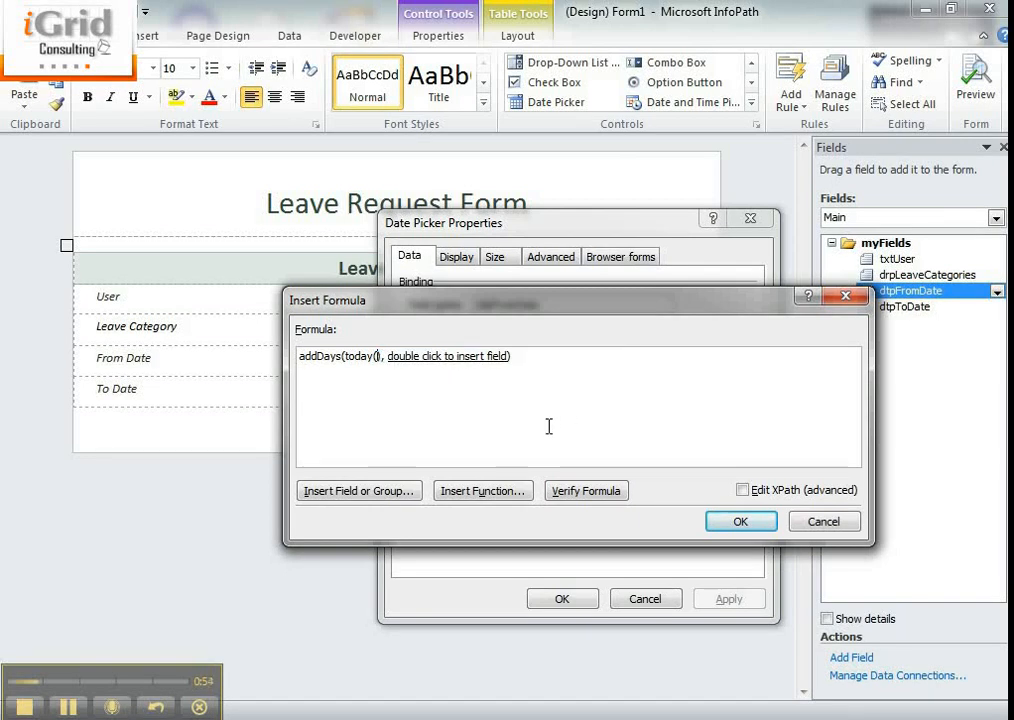
Set the days argument to 5 so the formula reads addDays(today(), 5), and verify and accept it.
click(452, 358)
key(Delete)
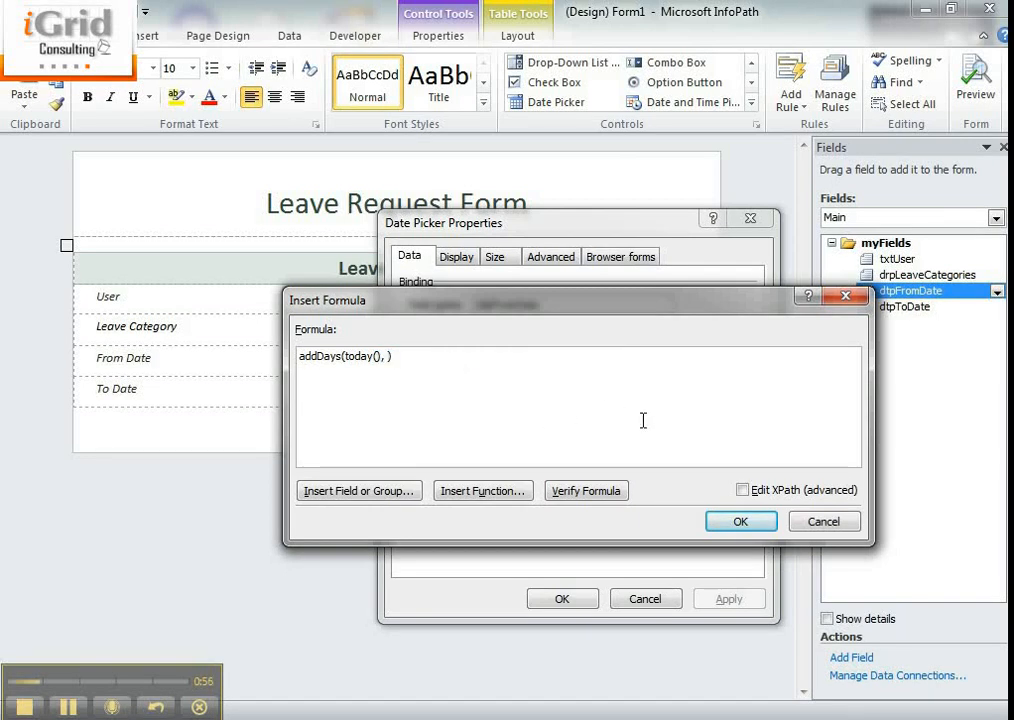
text(5)
click(605, 490)
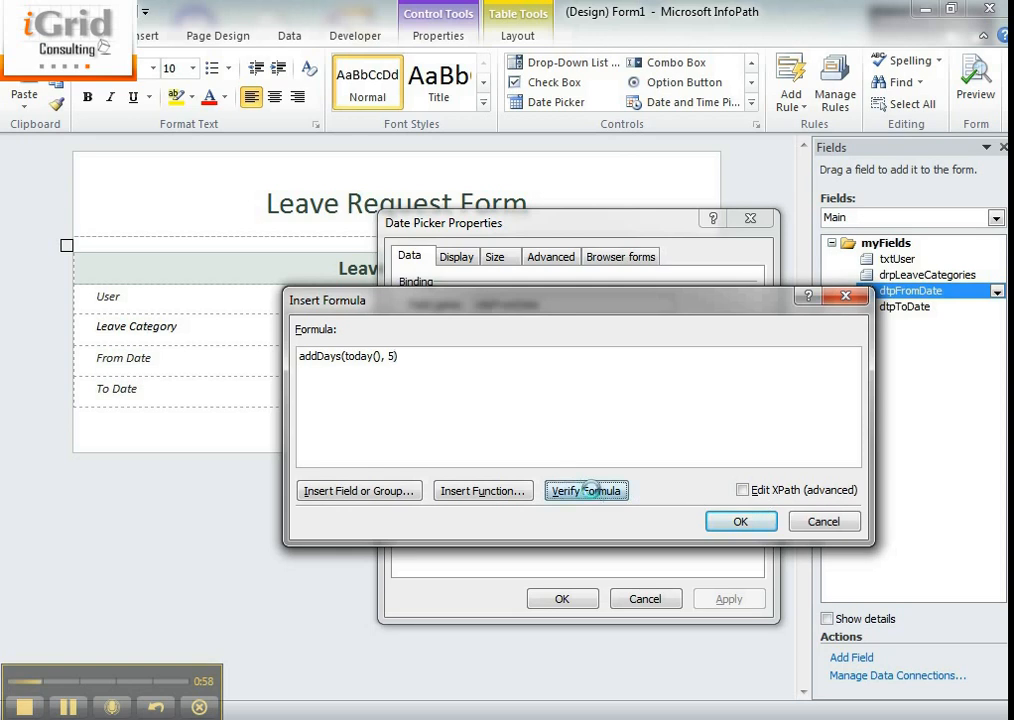
click(512, 421)
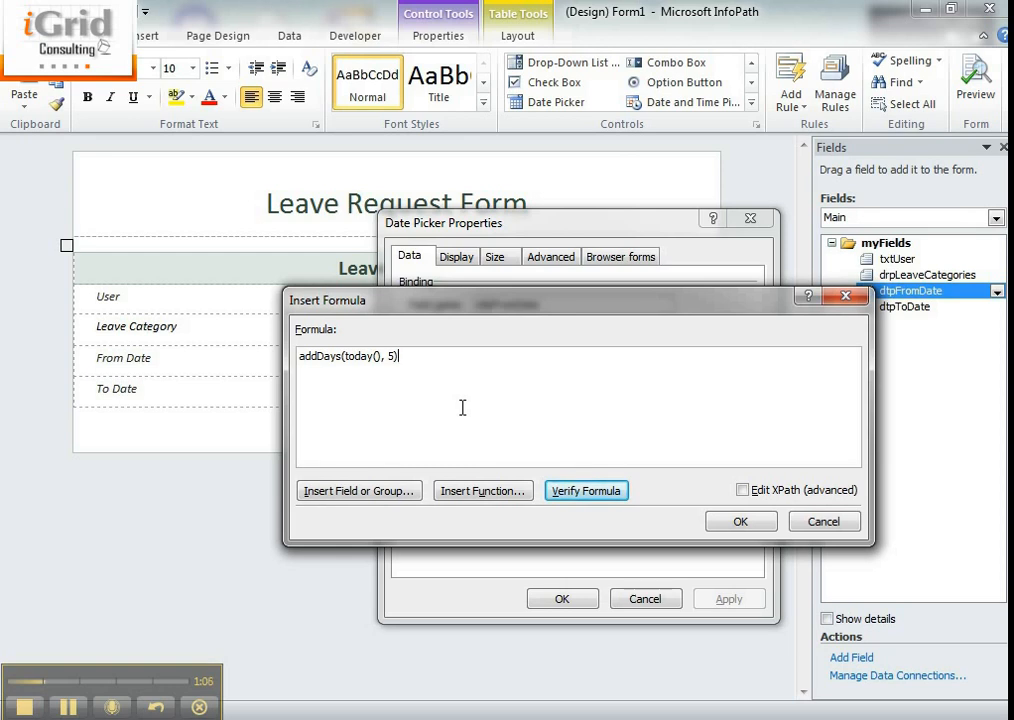
click(714, 524)
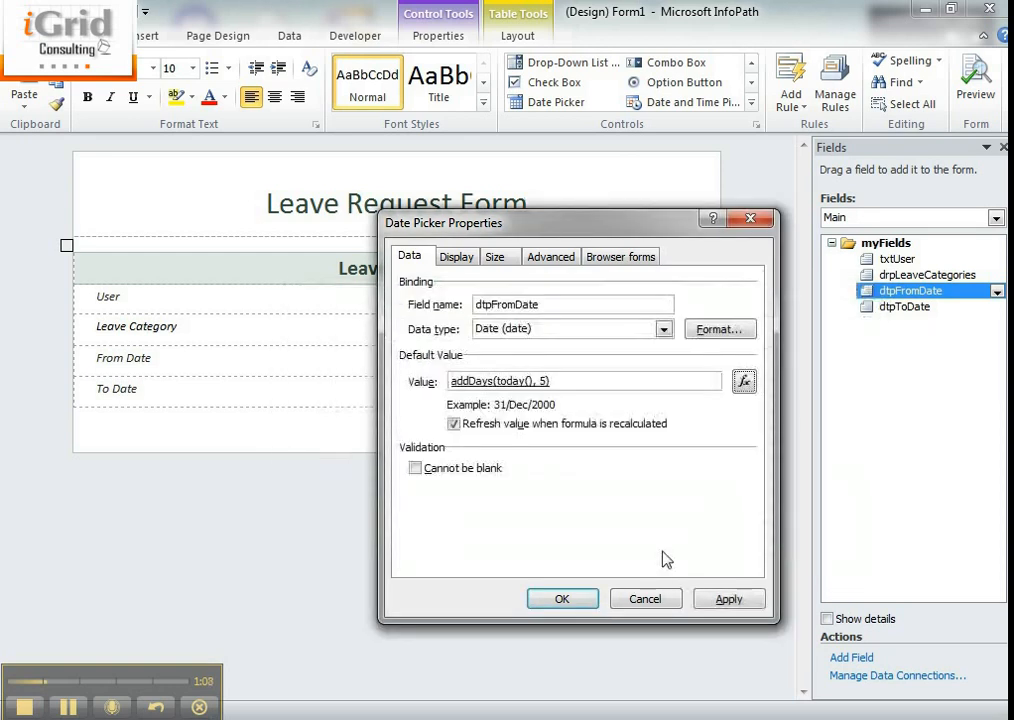
Apply the default value to dtpFromDate and require that the field cannot be blank.
click(720, 599)
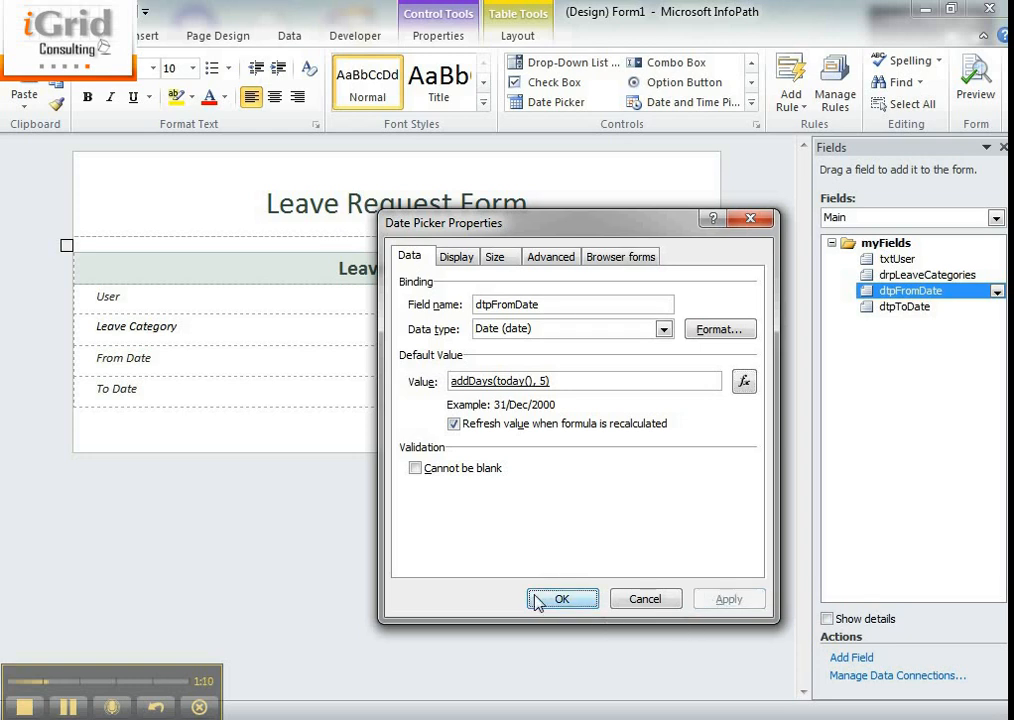
click(416, 468)
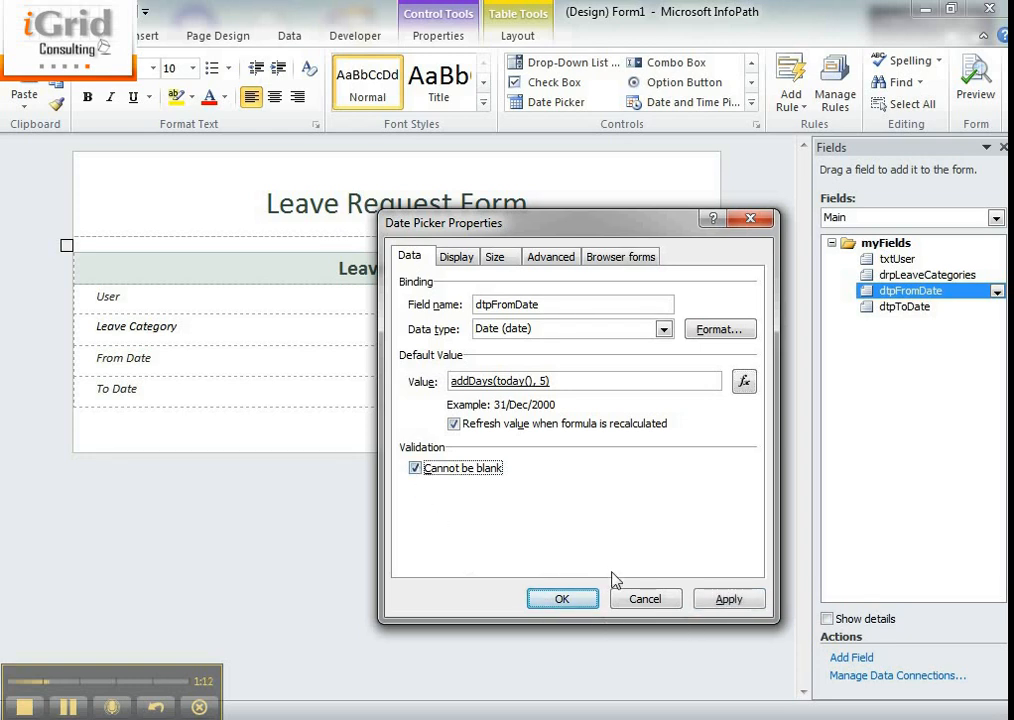
click(561, 598)
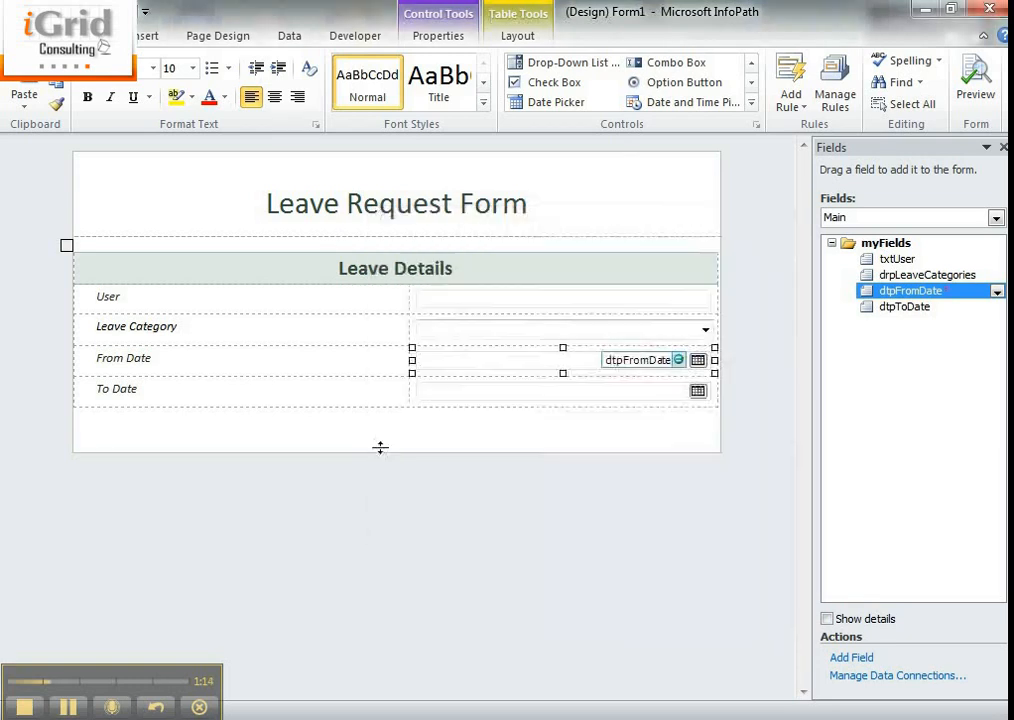
Set the To Date picker's validation so that the dtpToDate field cannot be blank.
click(537, 397)
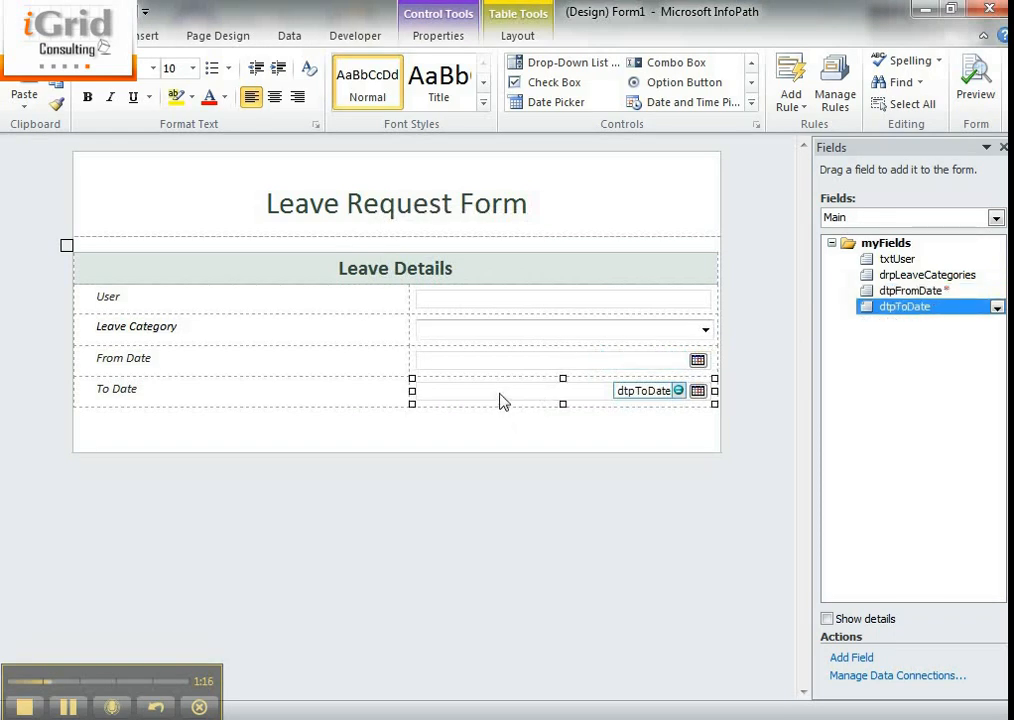
right_click(502, 401)
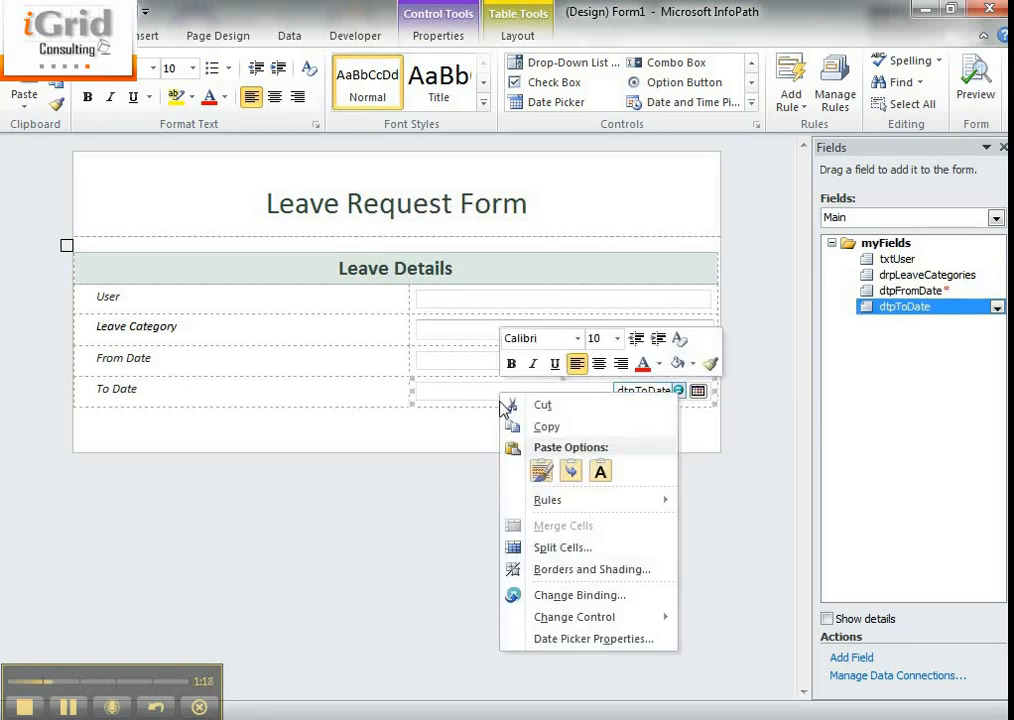
click(540, 638)
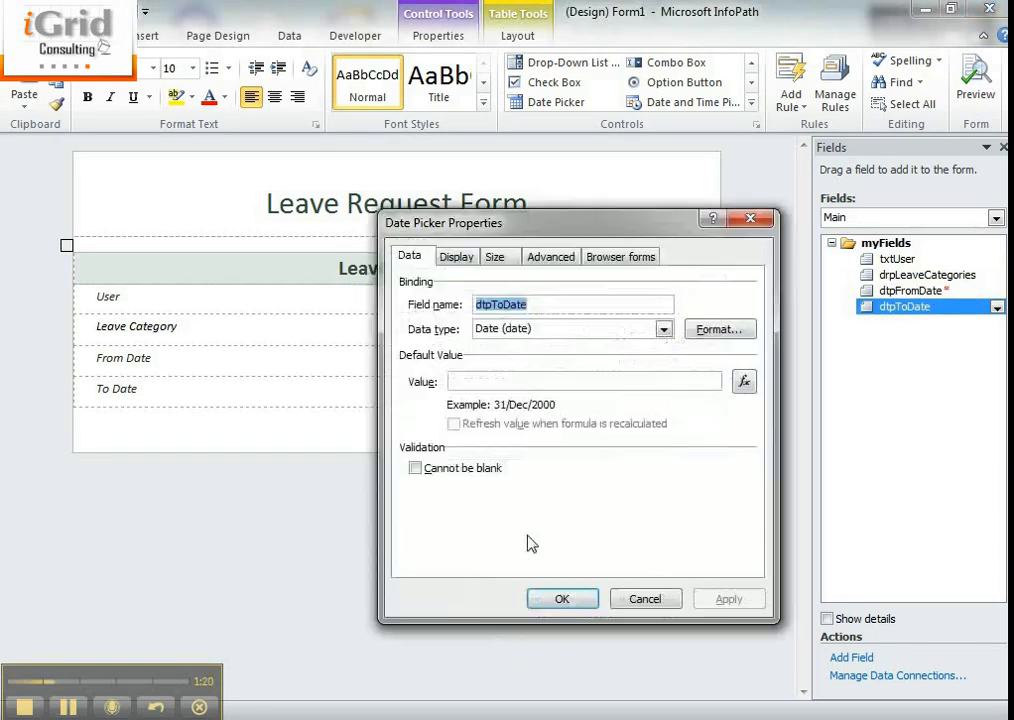
click(430, 470)
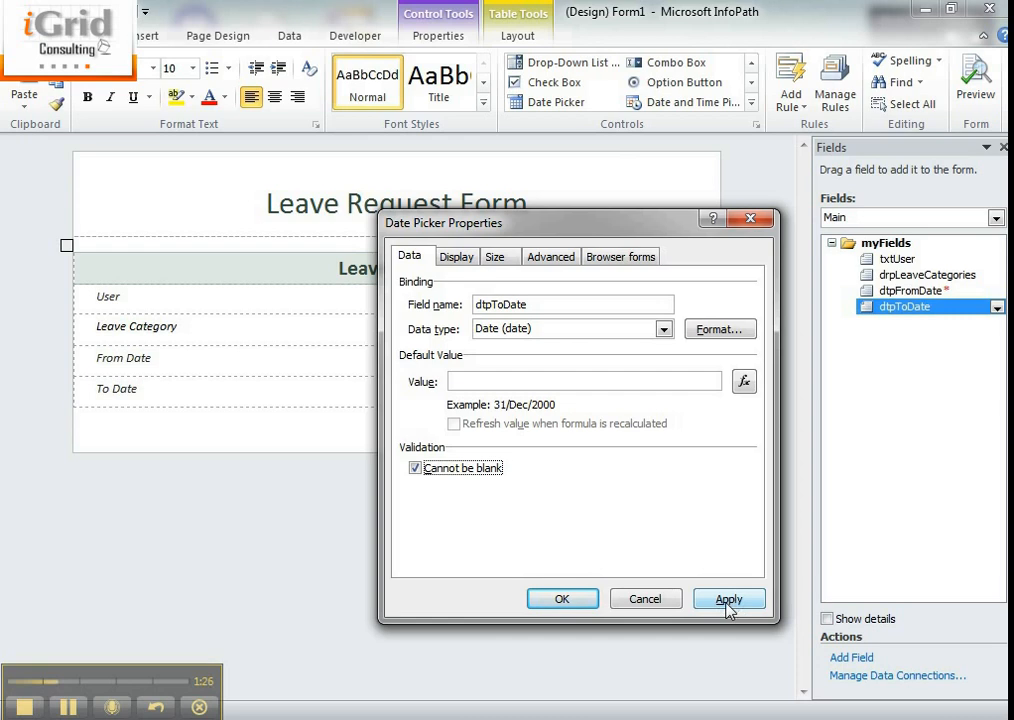
click(727, 600)
click(555, 598)
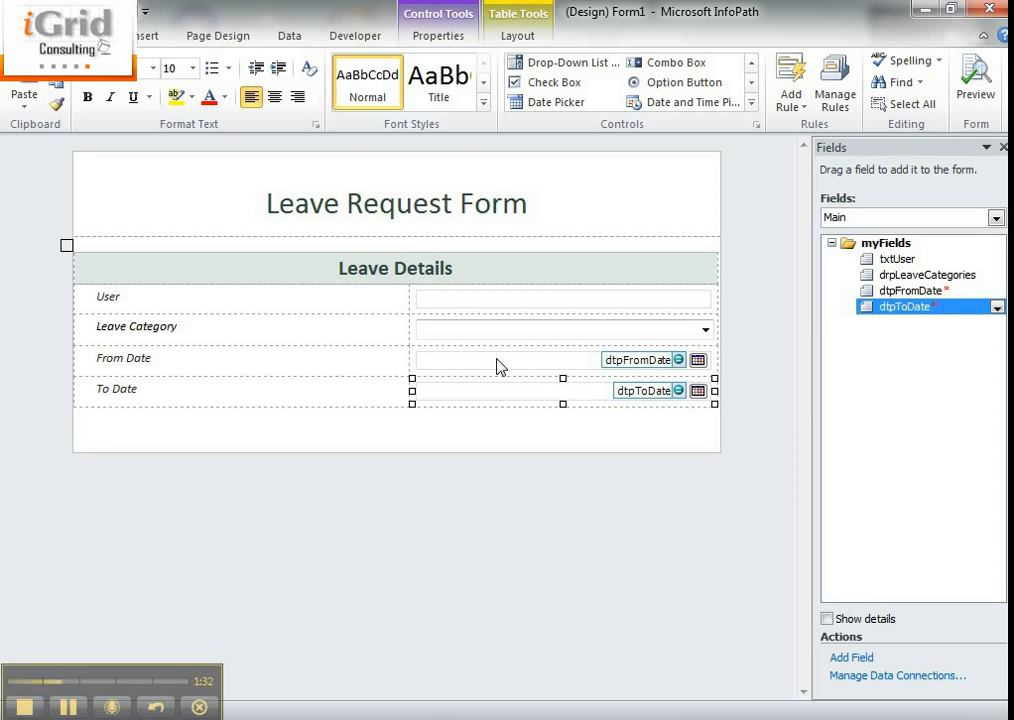
Add a rule to dtpToDate that shows a validation error if its date is before the dtpFromDate field.
click(785, 97)
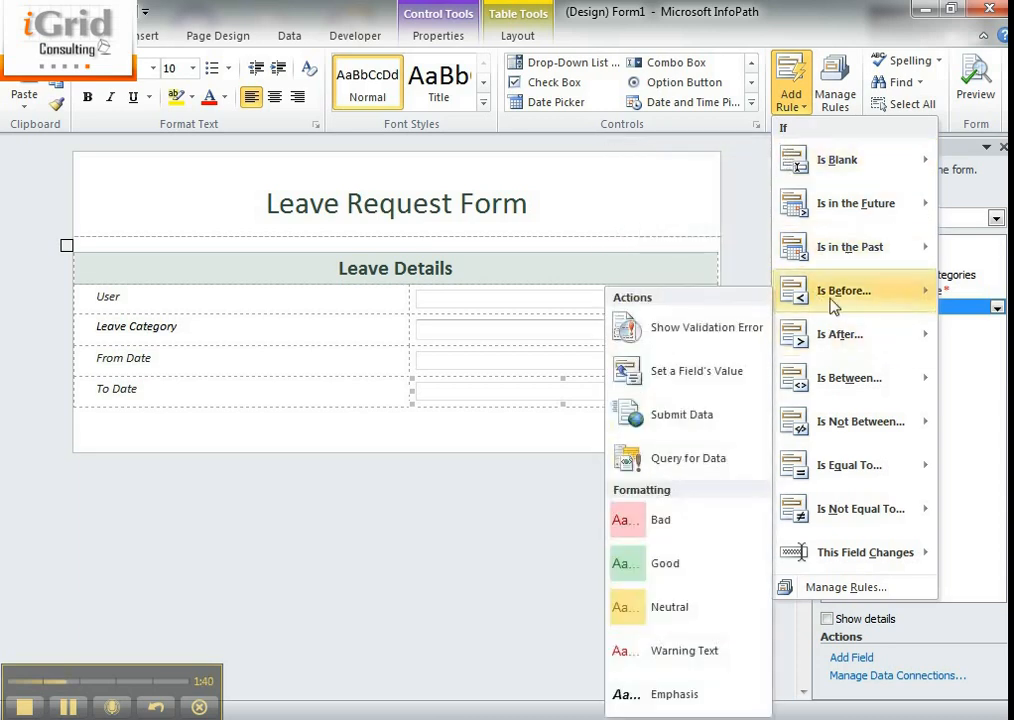
mouse_move(836, 298)
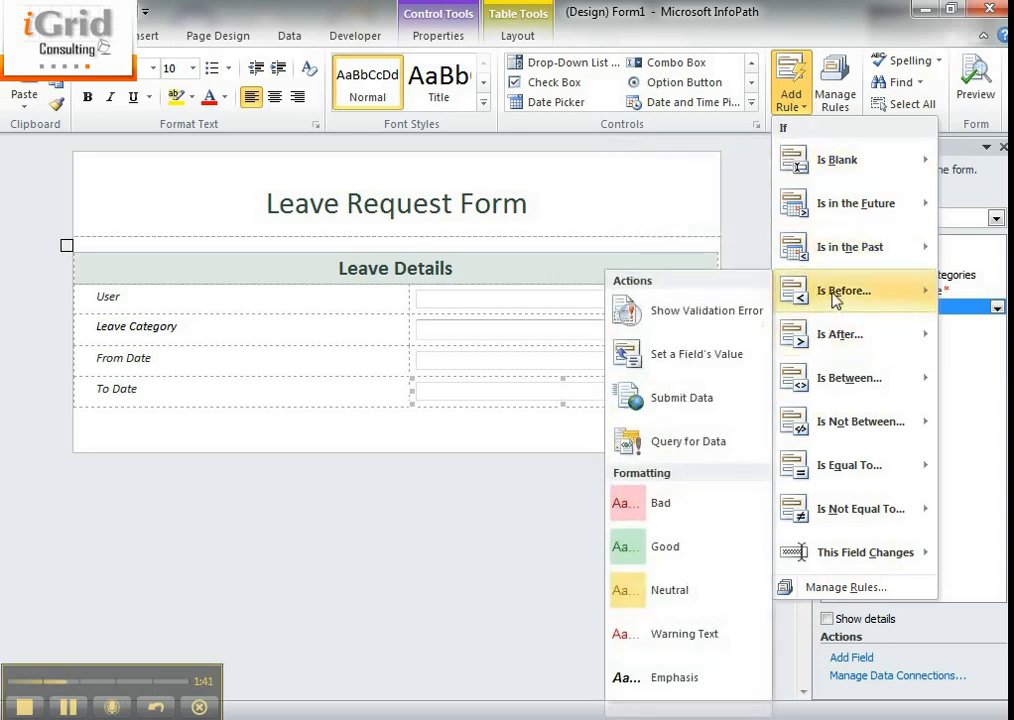
click(729, 312)
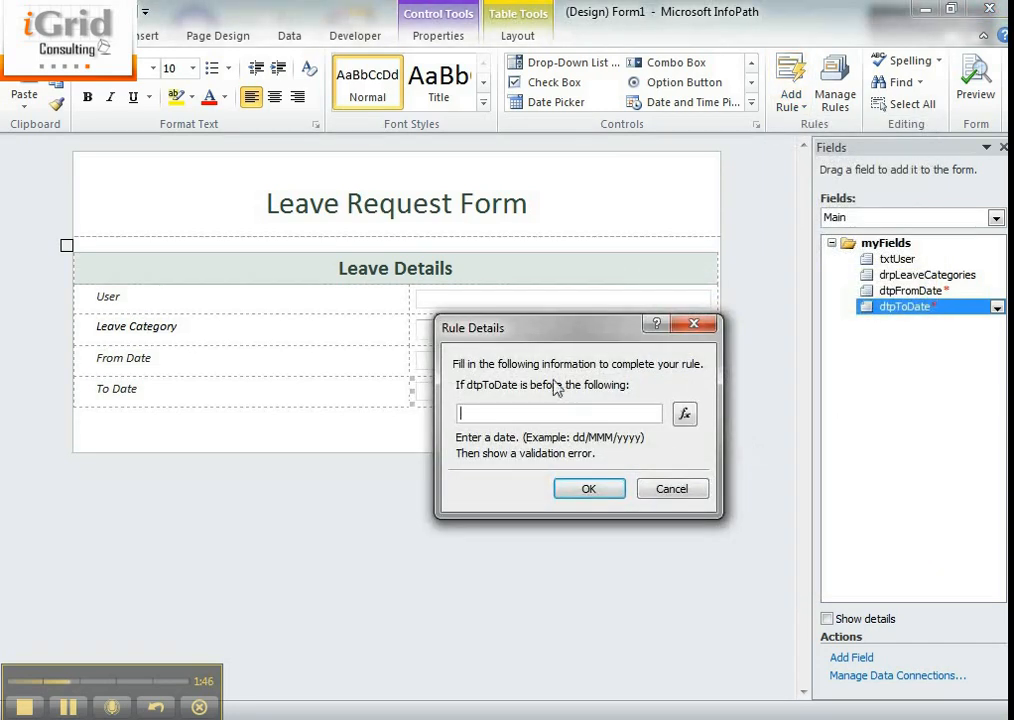
click(684, 414)
click(405, 495)
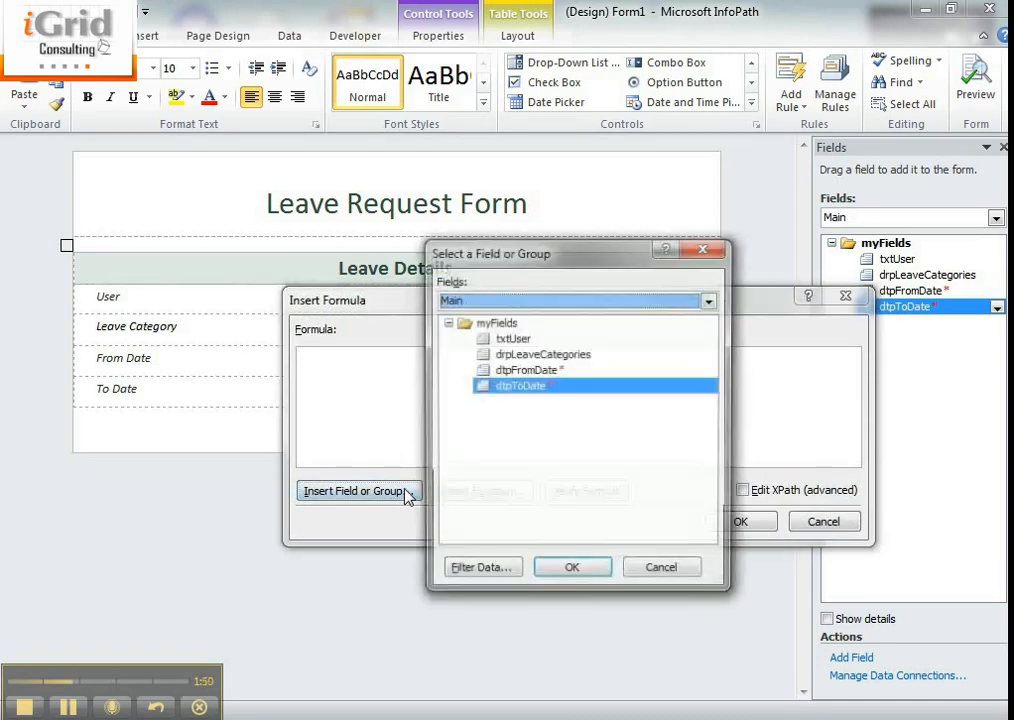
click(518, 370)
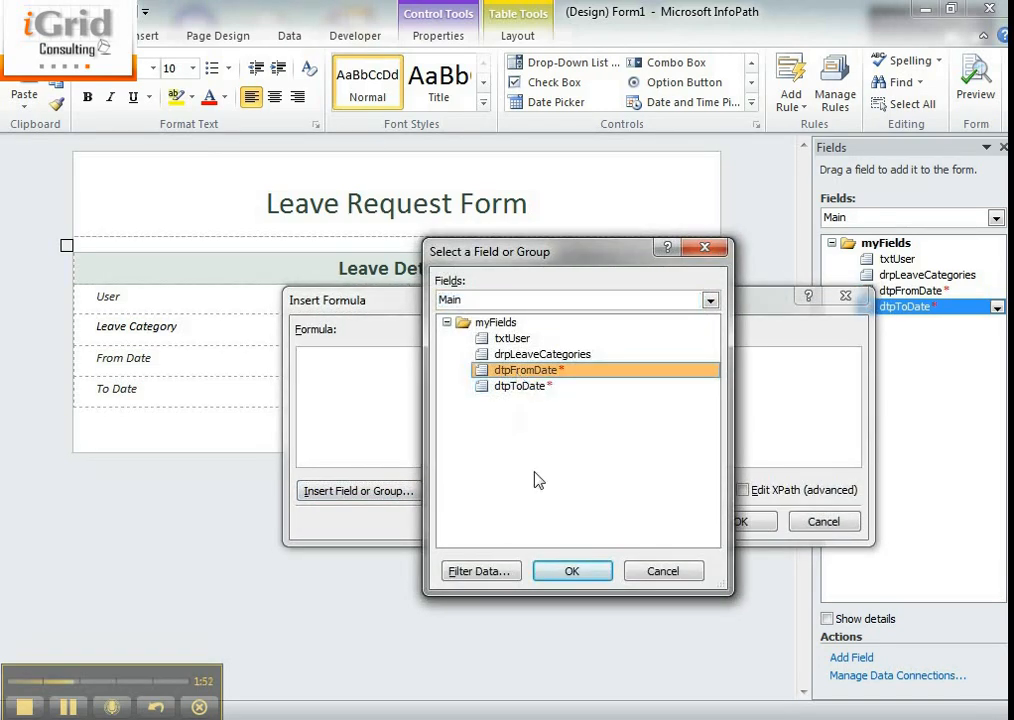
click(568, 572)
key(Return)
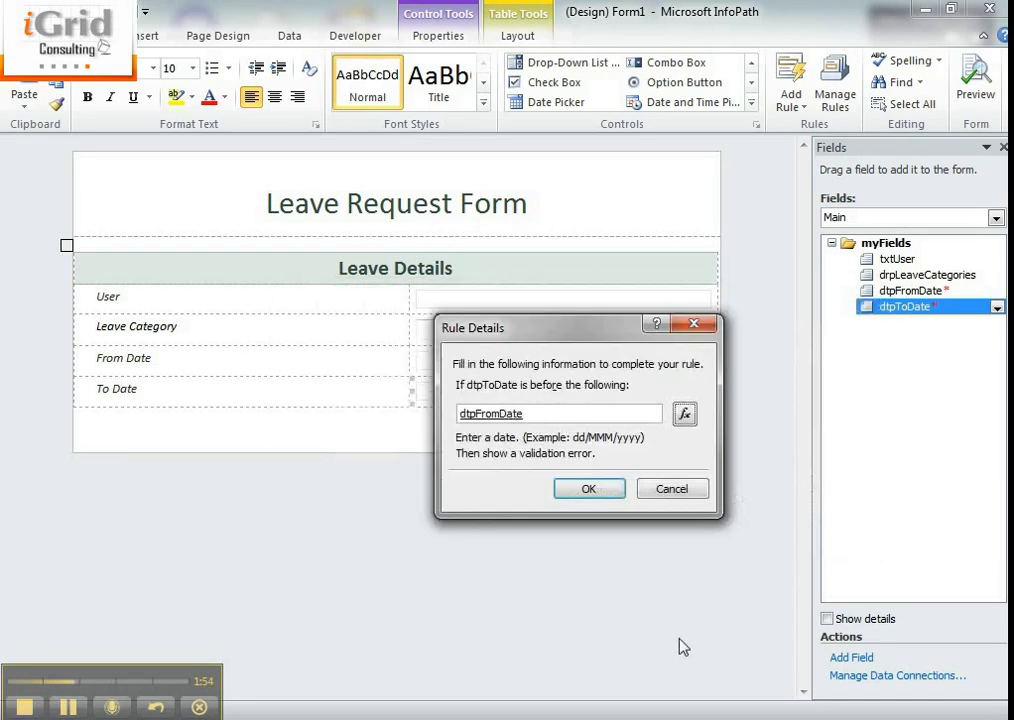
click(588, 492)
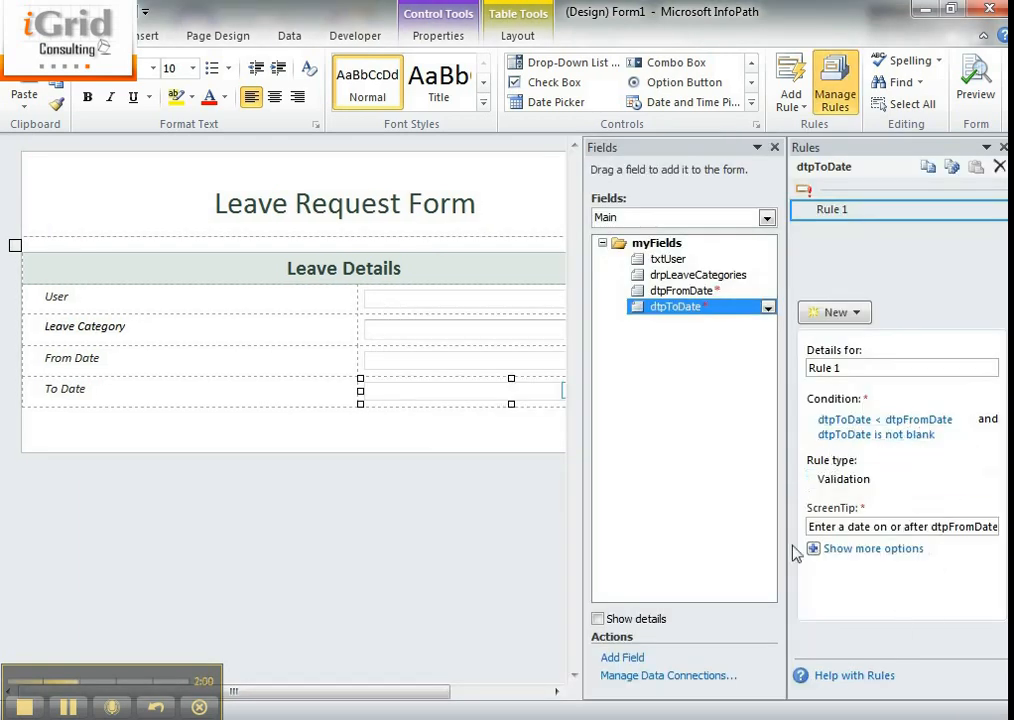
Remove the "dtp" prefix in the rule's ScreenTip so it reads "Enter a date on or after FromDate".
click(941, 528)
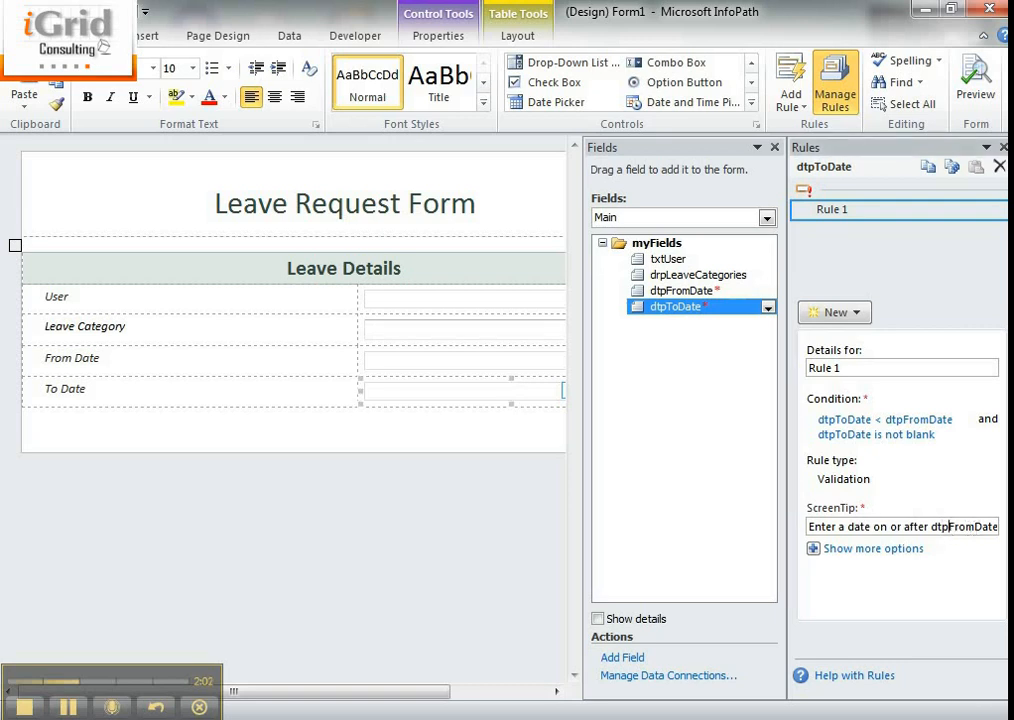
key(BackSpace)
key(BackSpace)
key(BackSpace)
Add a rule to the From Date picker that shows a validation error if the date is in the past.
click(476, 363)
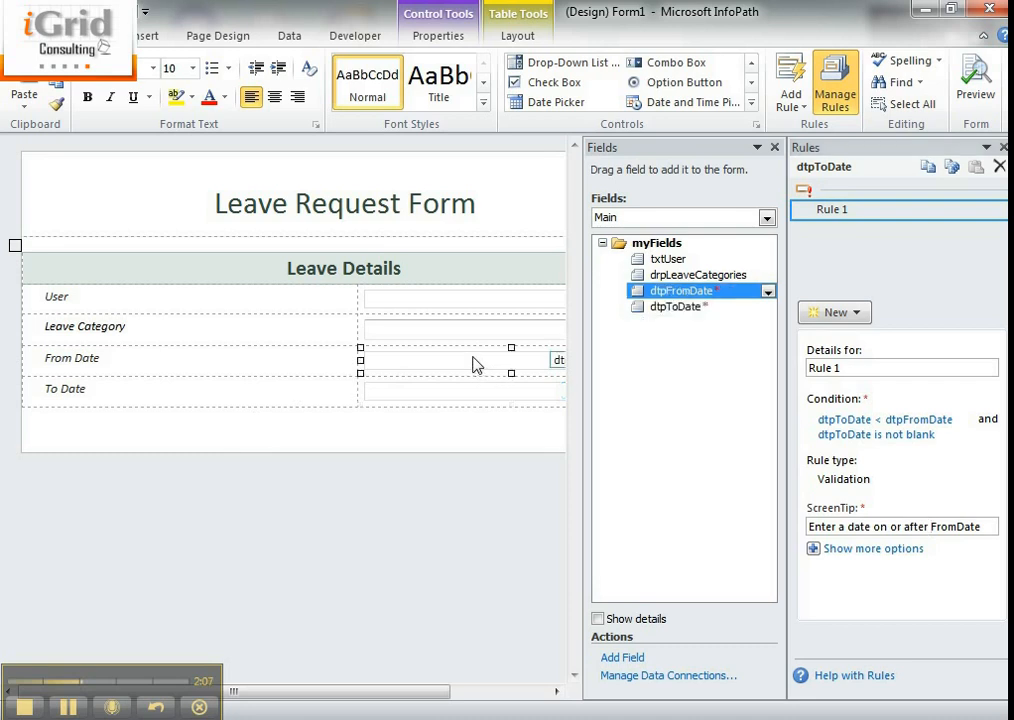
click(799, 103)
mouse_move(797, 246)
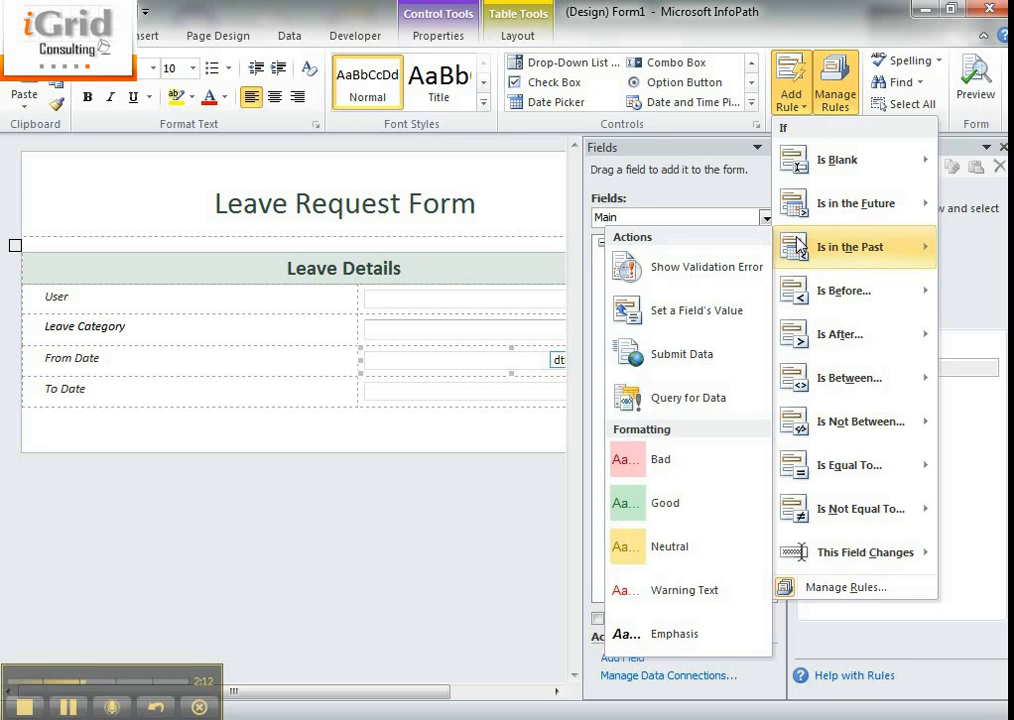
click(716, 274)
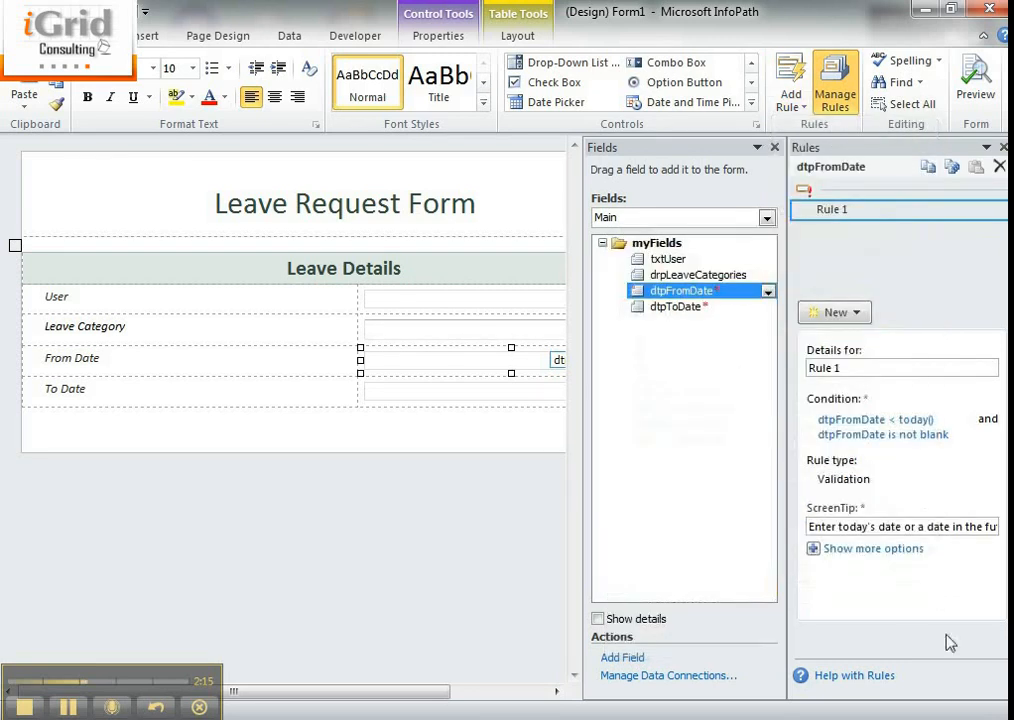
click(945, 527)
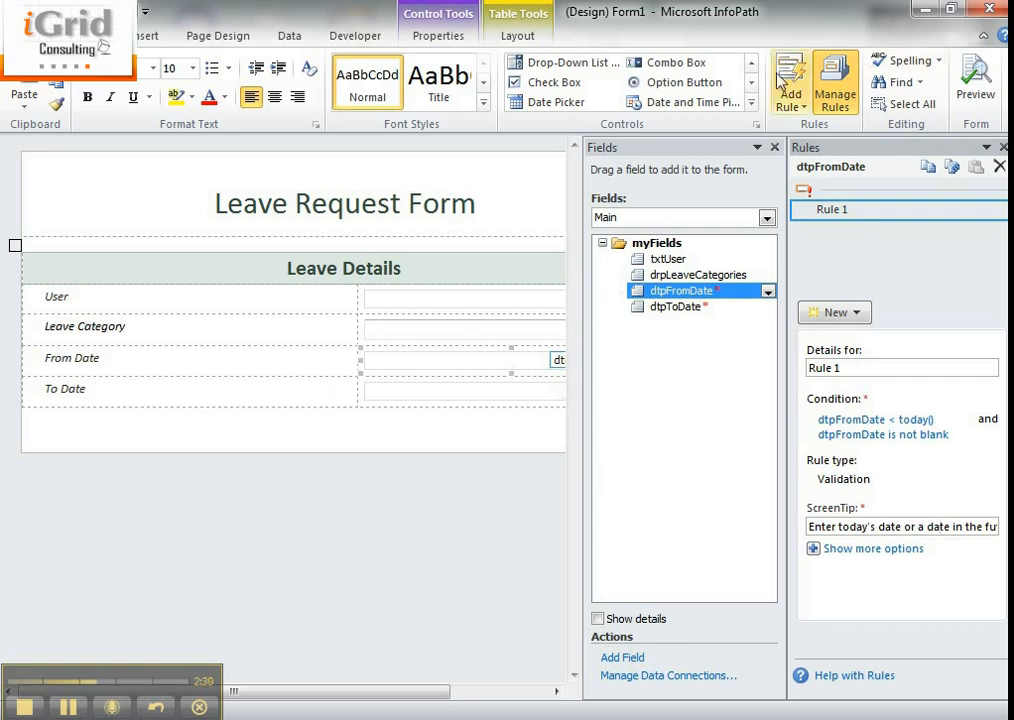
click(790, 95)
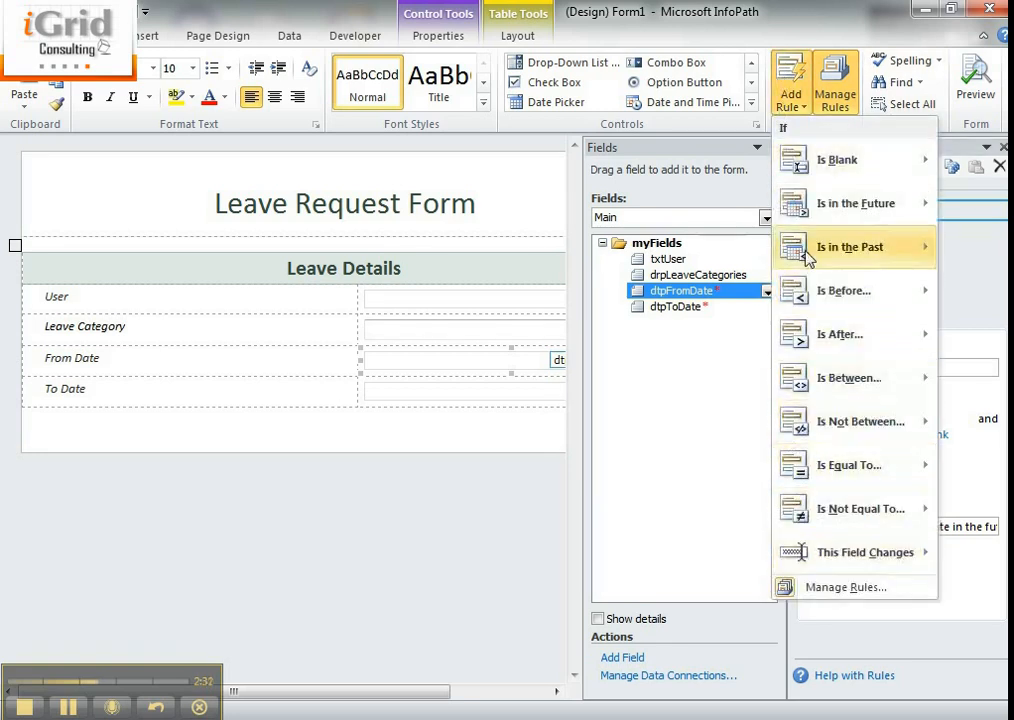
mouse_move(811, 222)
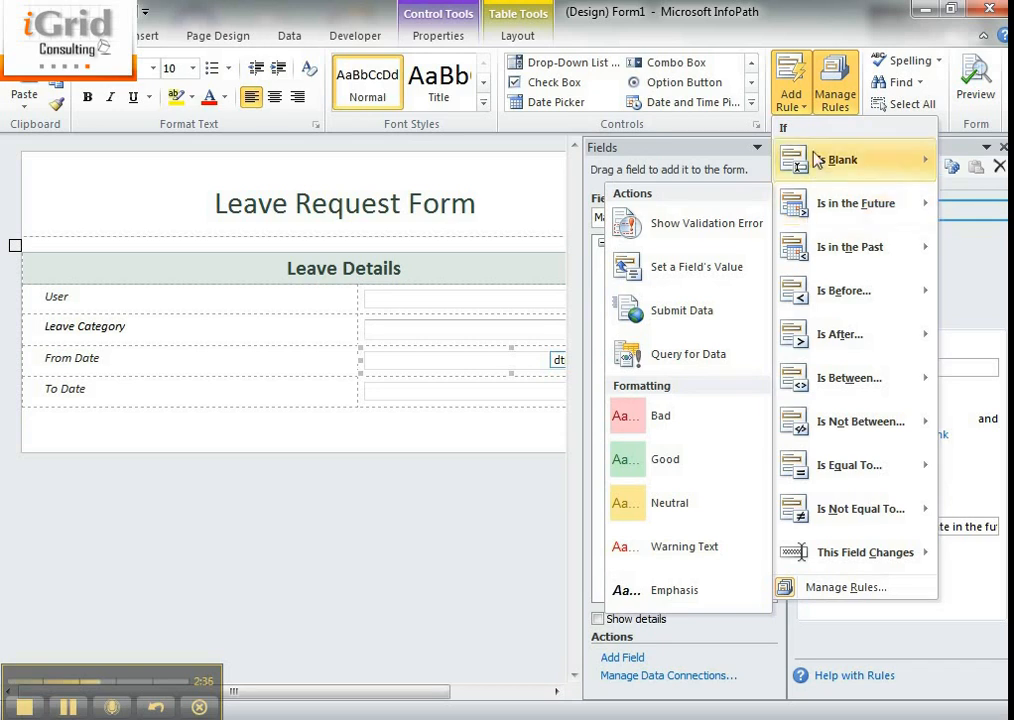
click(683, 24)
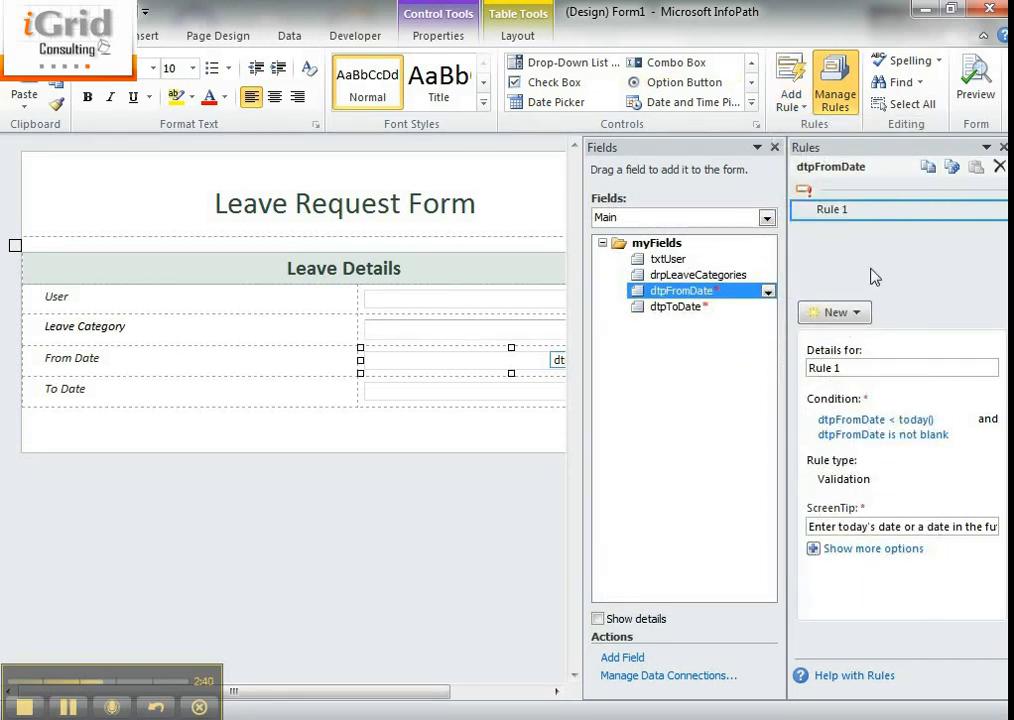
Close the rules list and preview the form, allowing it to connect to its data sources.
click(1001, 148)
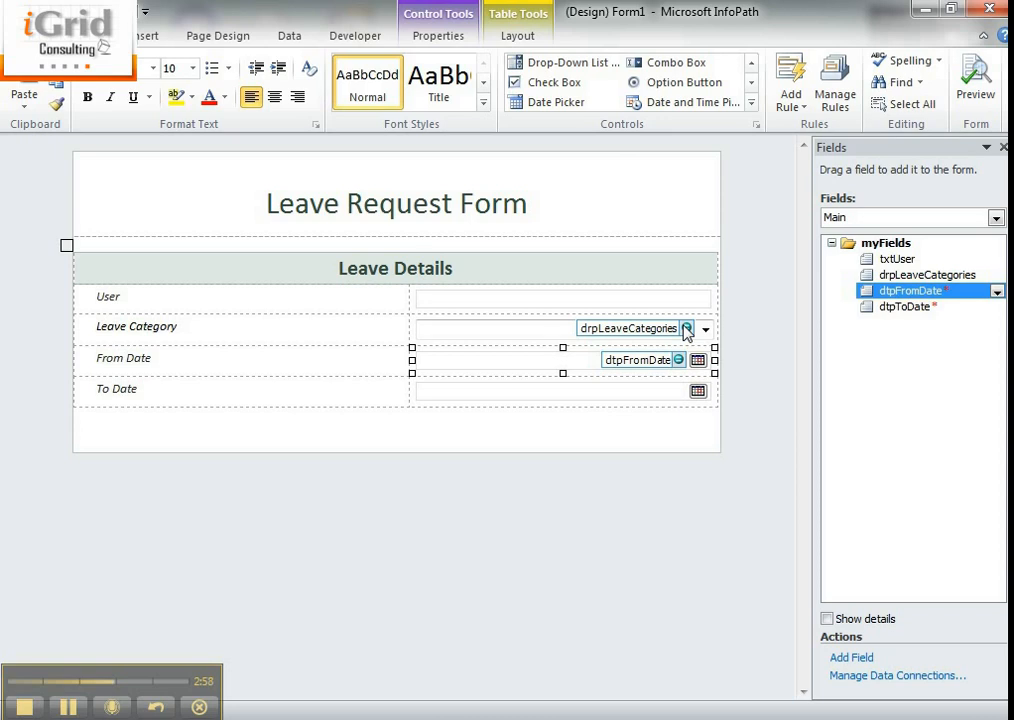
click(975, 82)
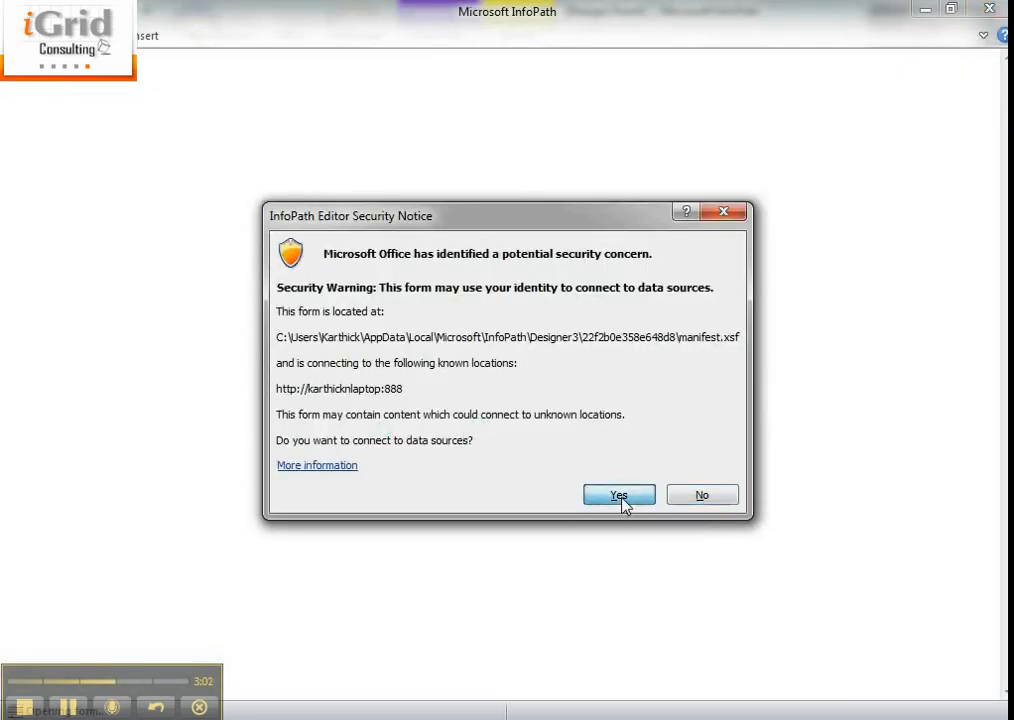
click(621, 498)
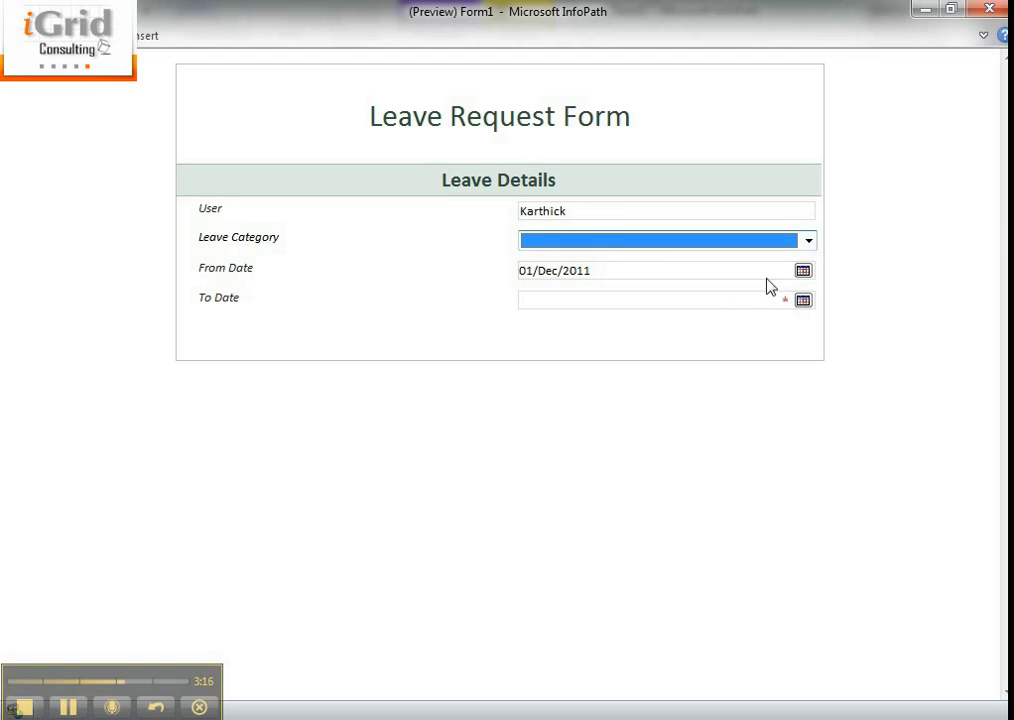
Test the From Date validation in the preview with the dates 29/Nov/2011, 30/Oct/2011 and 04/Nov/2011.
click(803, 271)
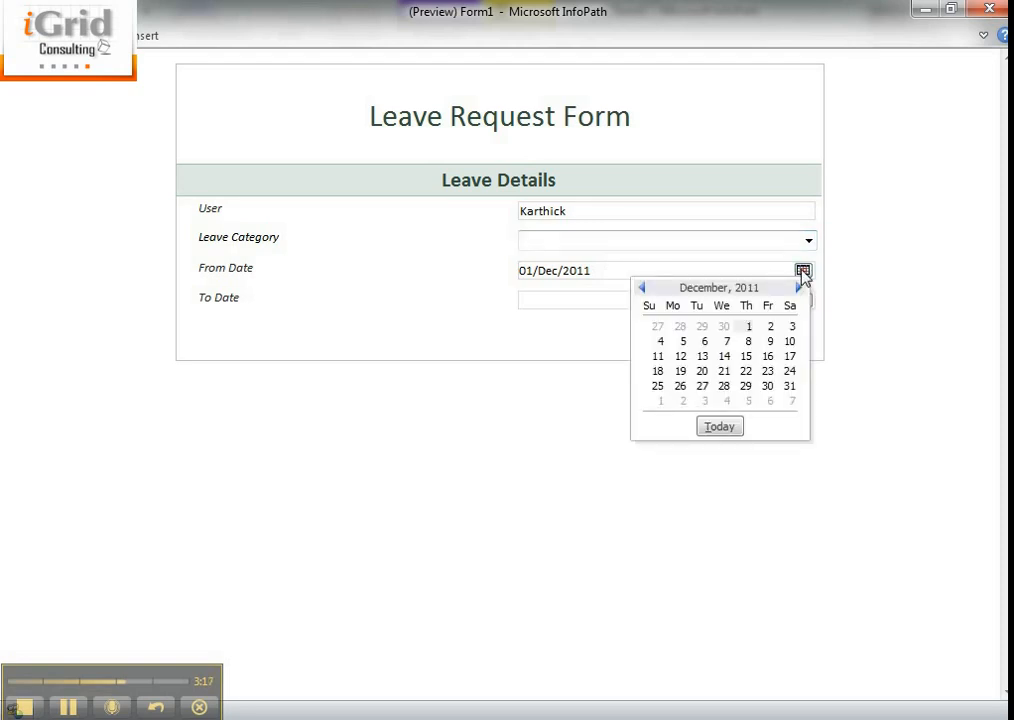
click(702, 327)
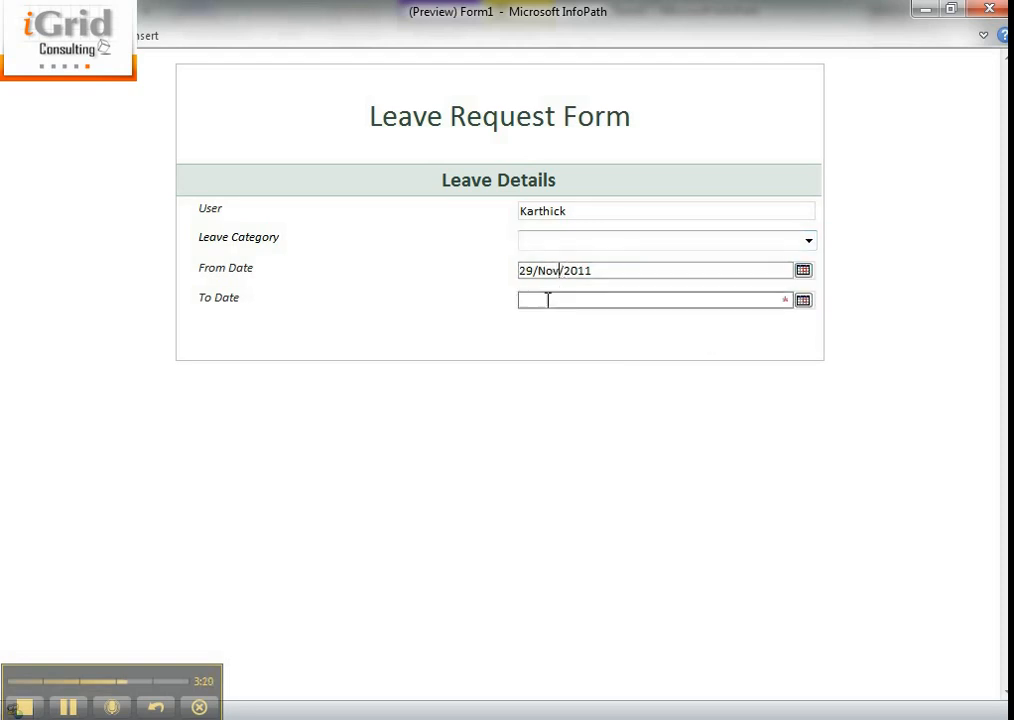
click(803, 274)
click(659, 330)
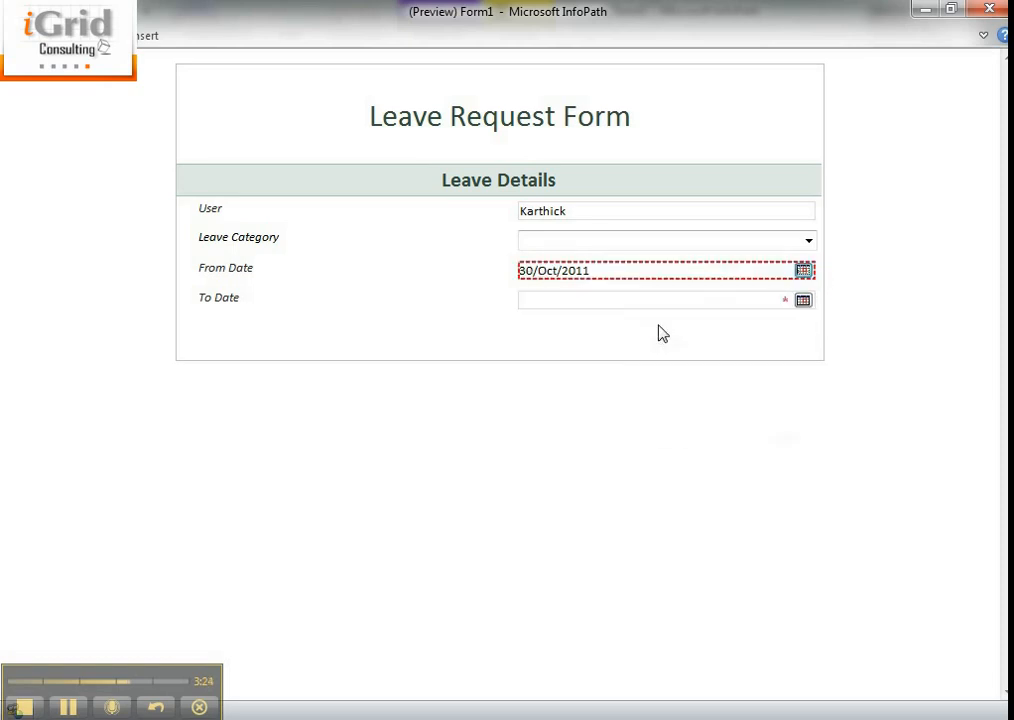
click(568, 271)
click(688, 304)
click(804, 272)
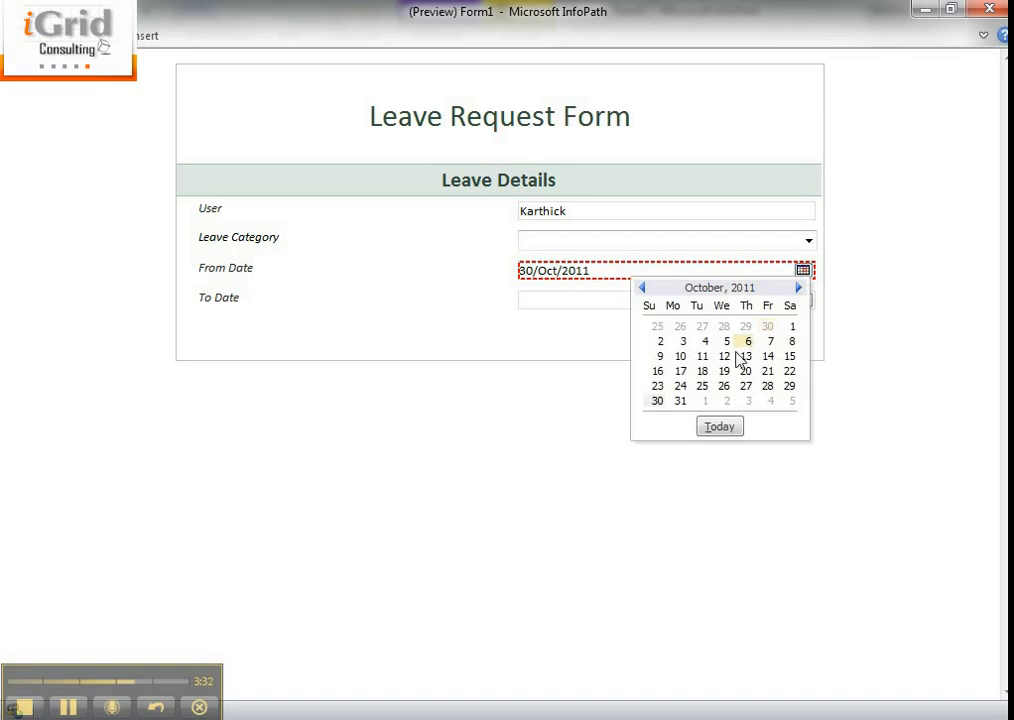
click(765, 402)
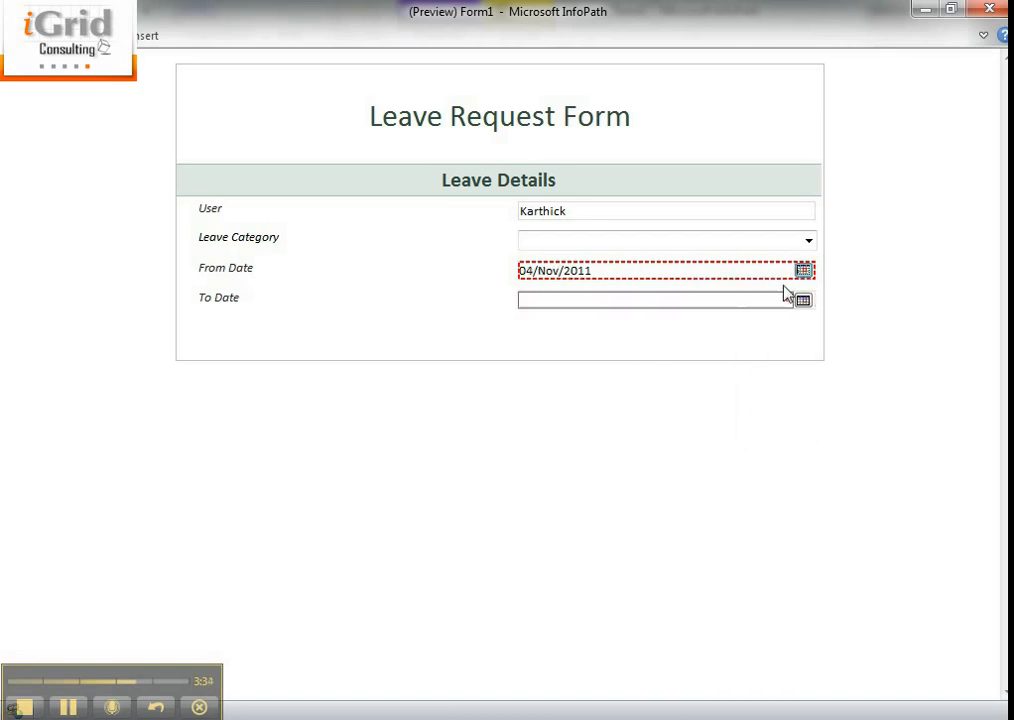
Set the previewed form's From Date to 01/Dec/2011.
click(803, 271)
click(799, 288)
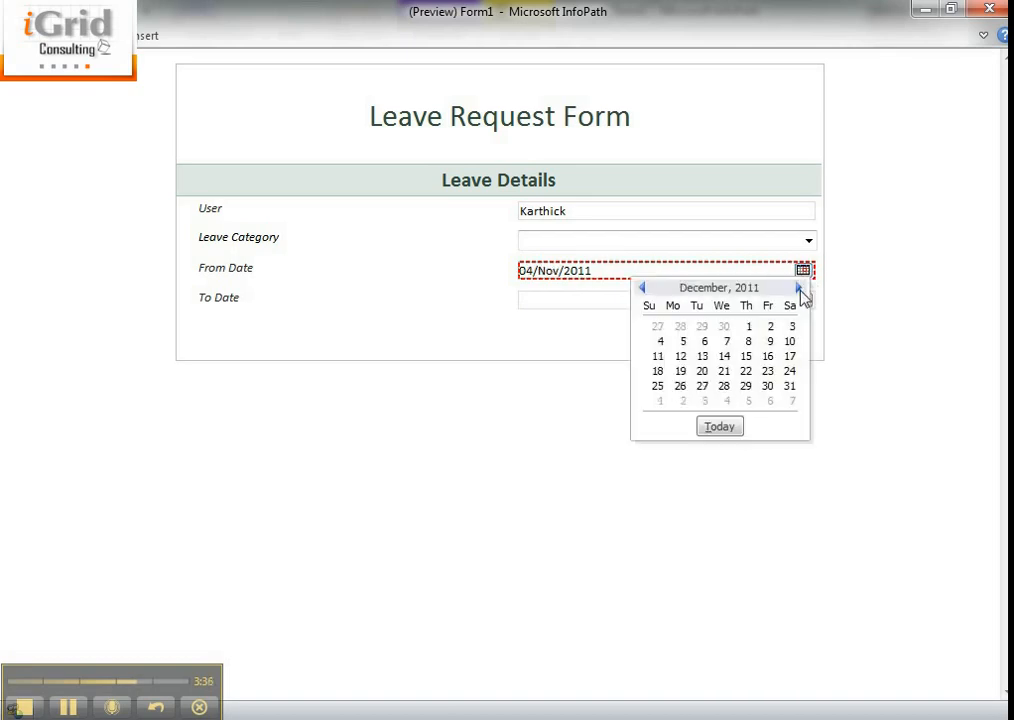
click(747, 327)
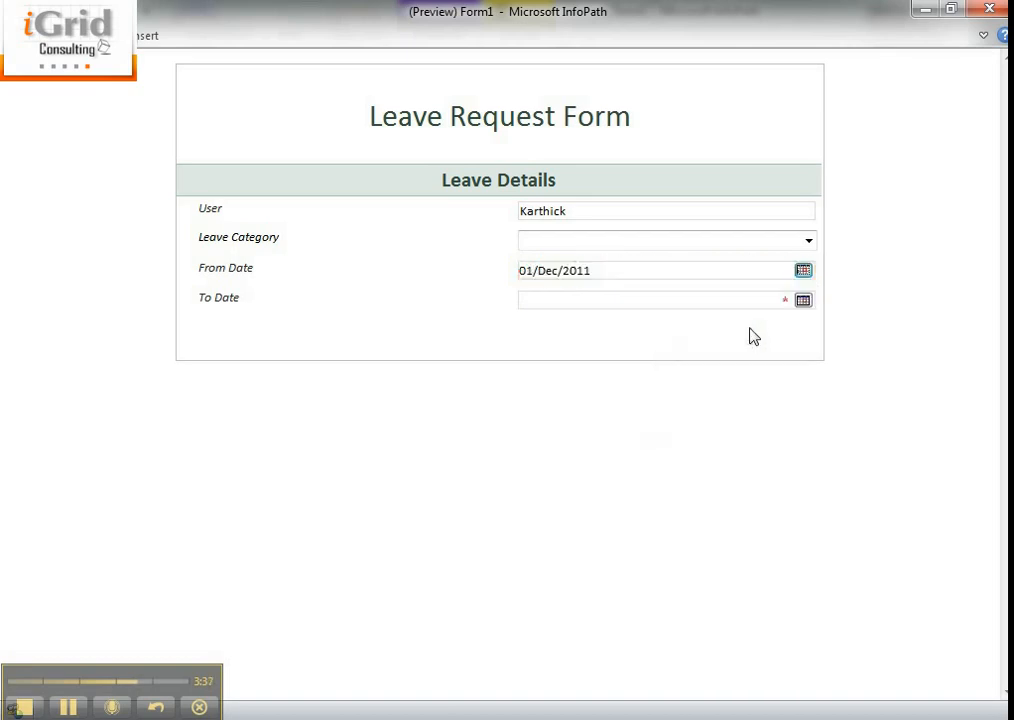
Test the To Date validation with 31/Oct/2011 and 04/Nov/2011, and close the preview.
click(802, 303)
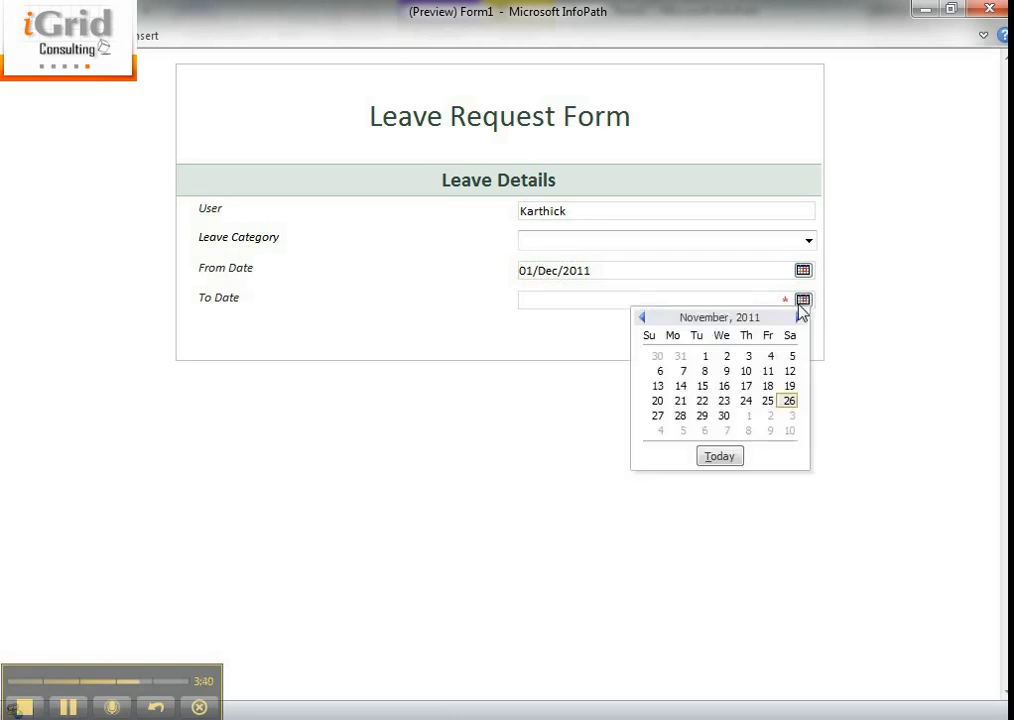
click(680, 356)
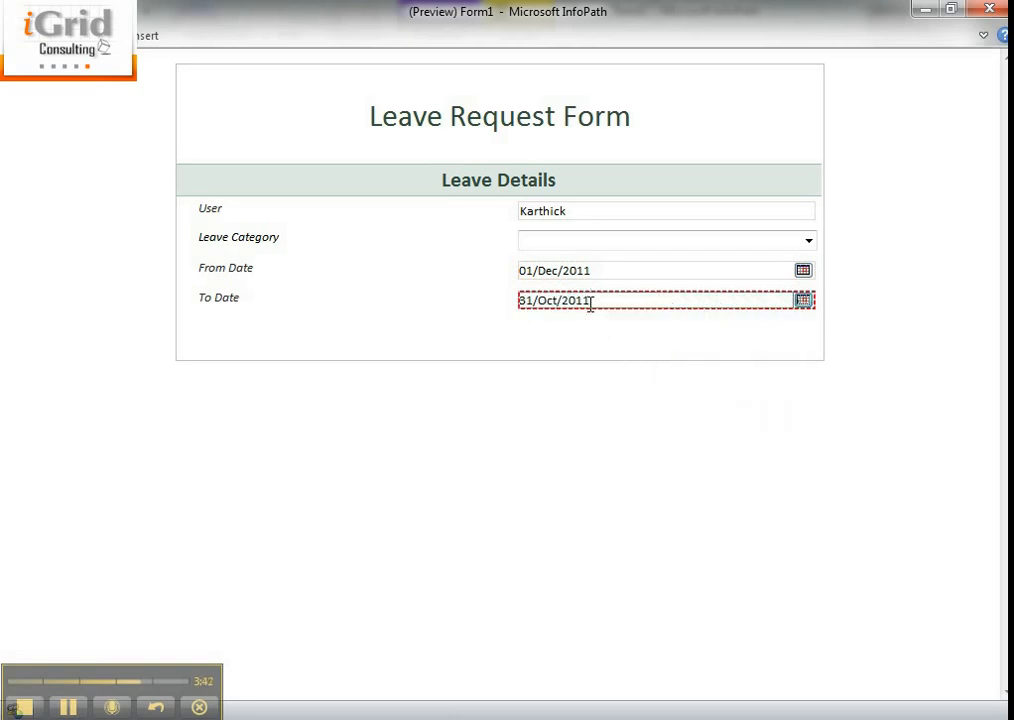
mouse_move(592, 296)
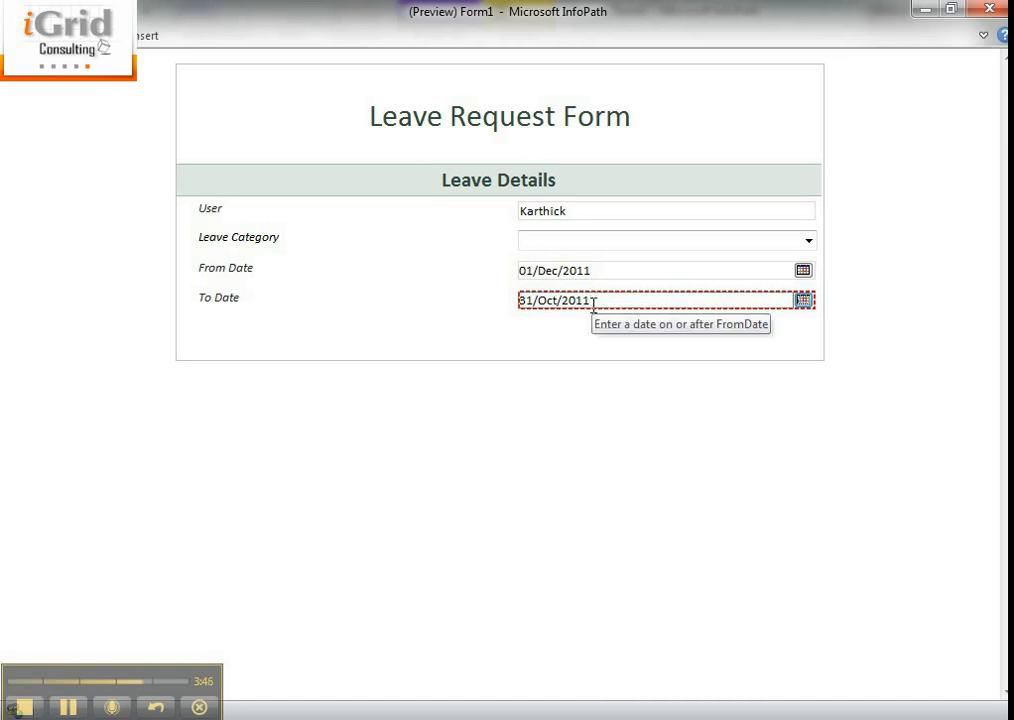
click(802, 301)
click(769, 430)
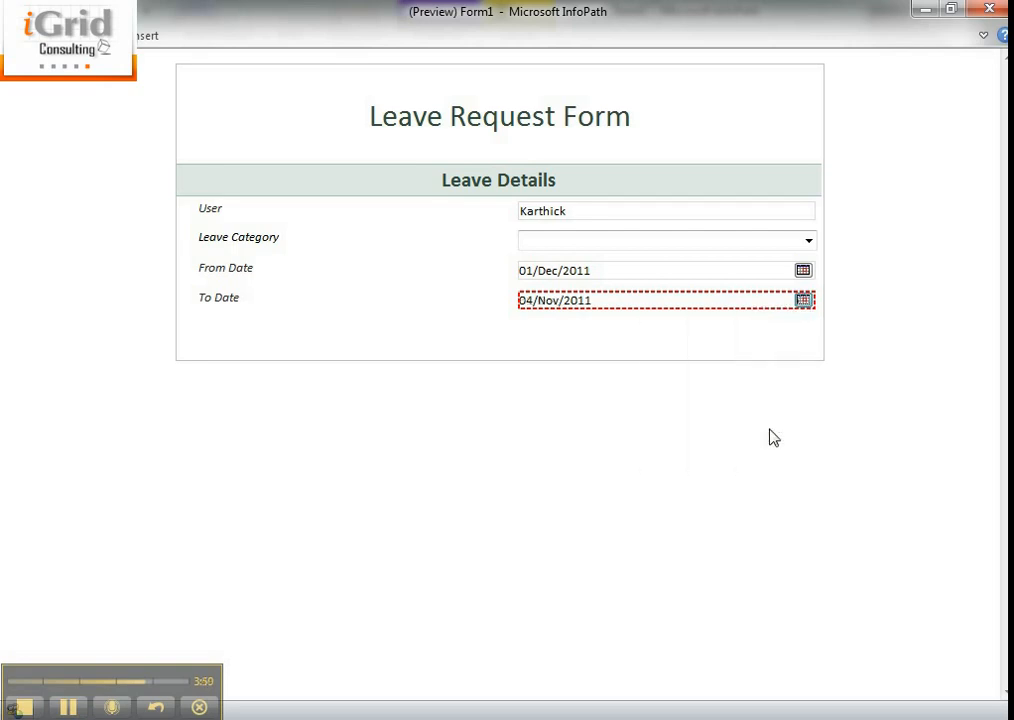
click(989, 9)
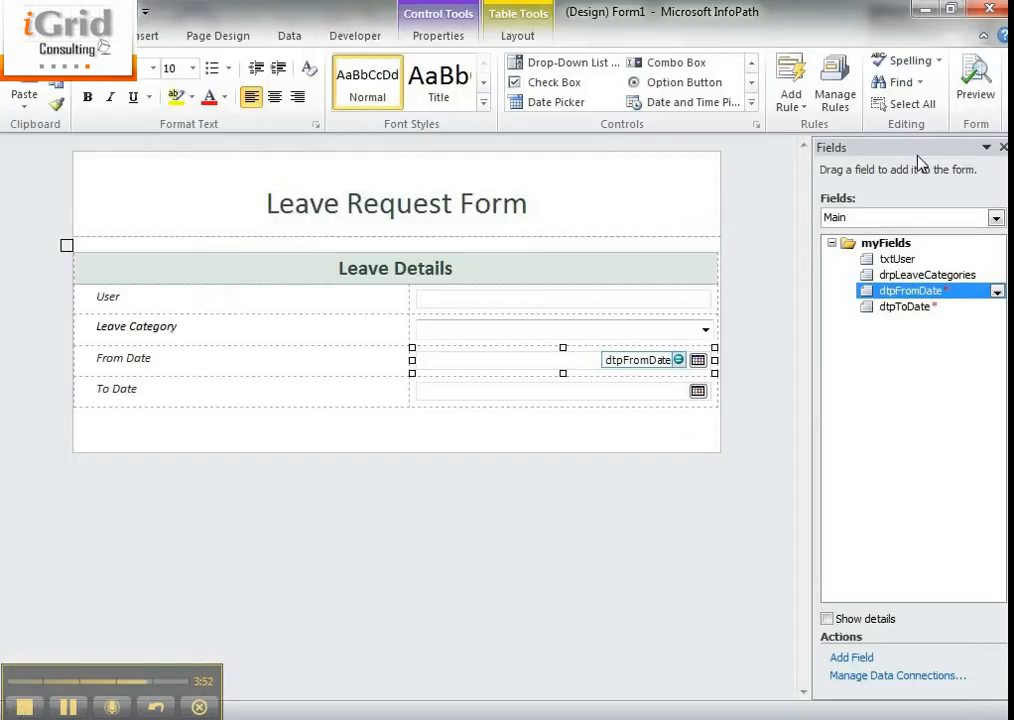
Insert a row below To Date labelled "# of days leave" with a text box in its second column.
right_click(336, 392)
mouse_move(414, 503)
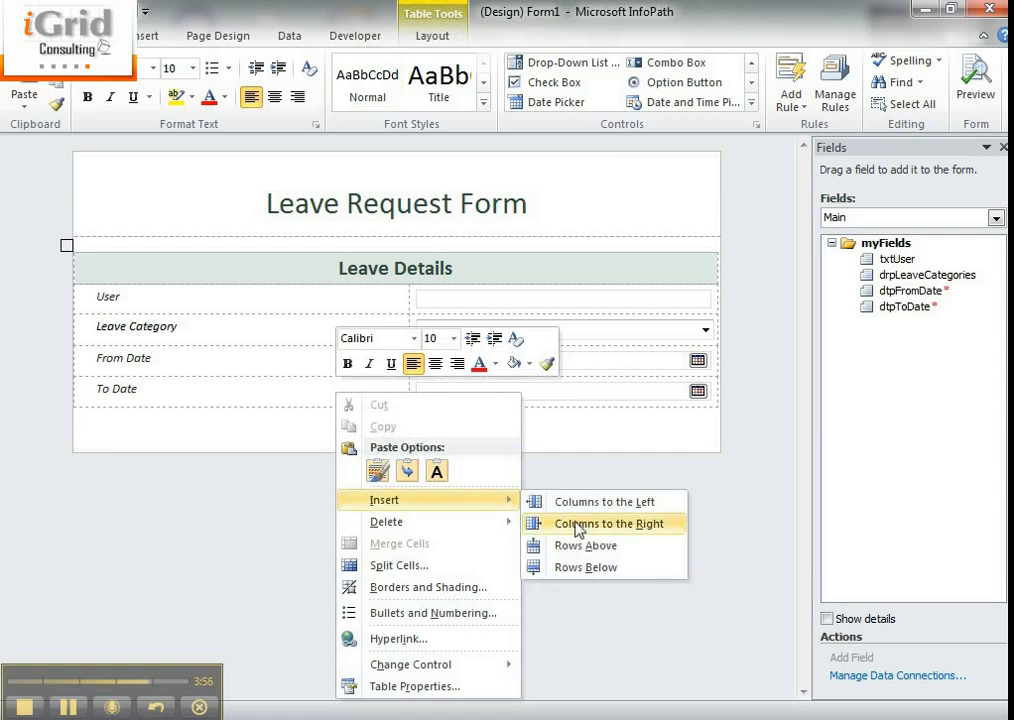
click(589, 568)
click(358, 424)
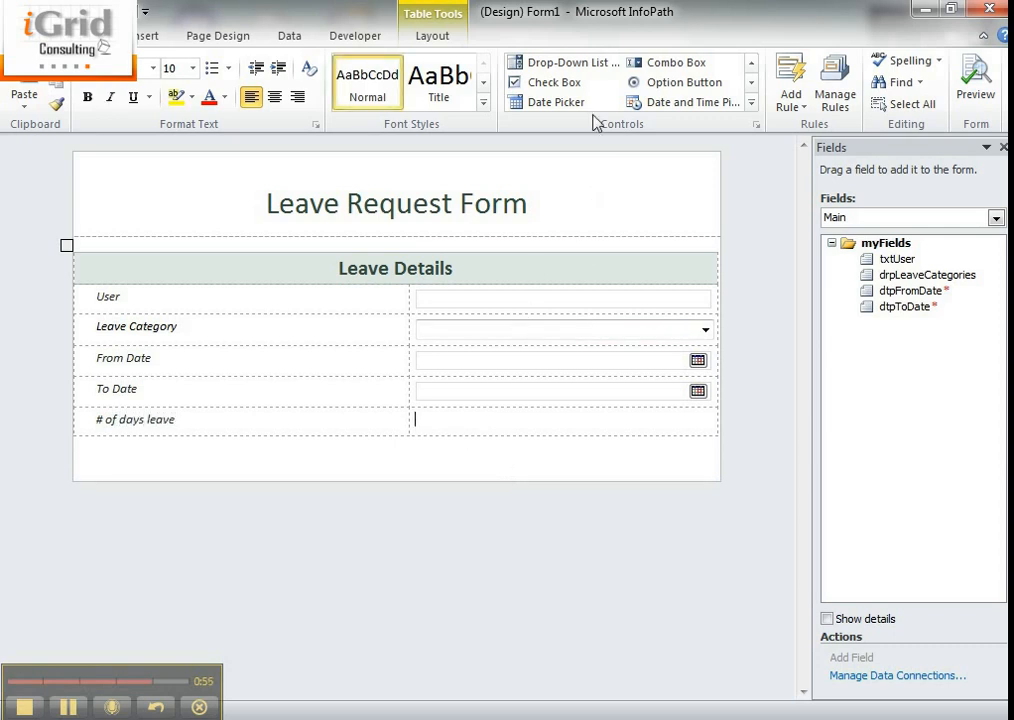
click(751, 62)
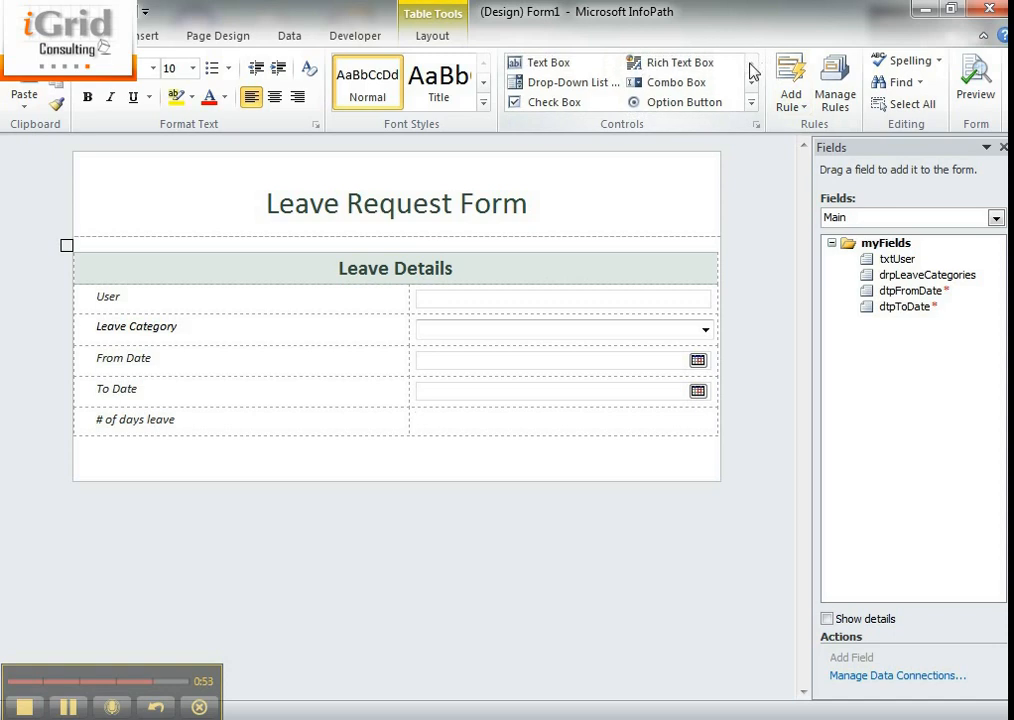
click(545, 62)
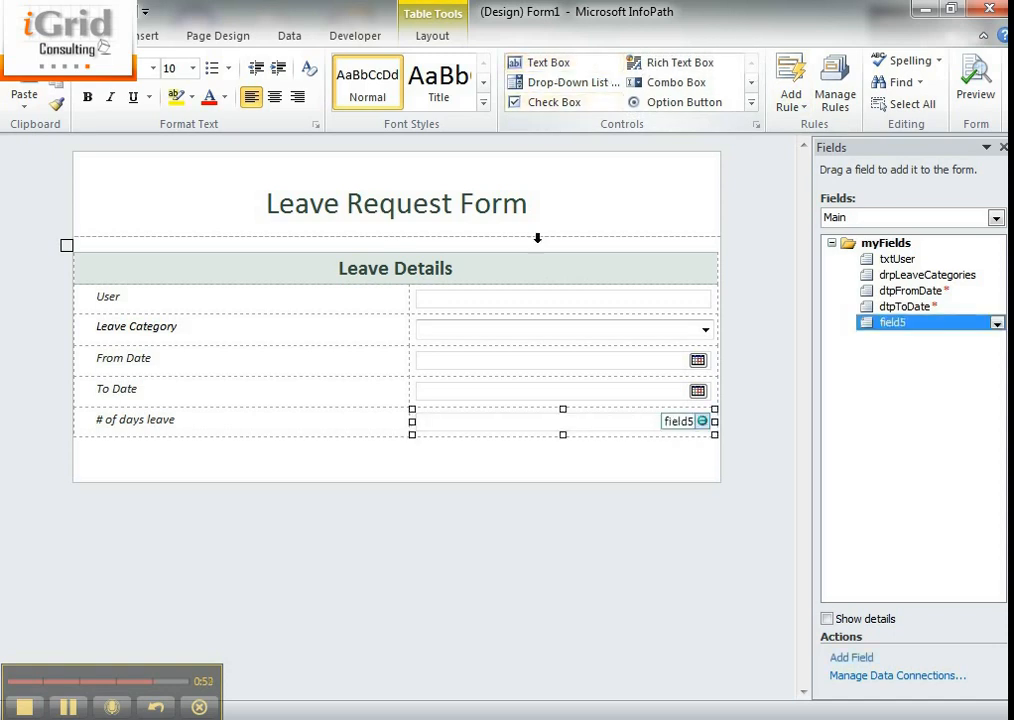
Open the formula editor for the default value of the "# of days leave" text box.
right_click(530, 428)
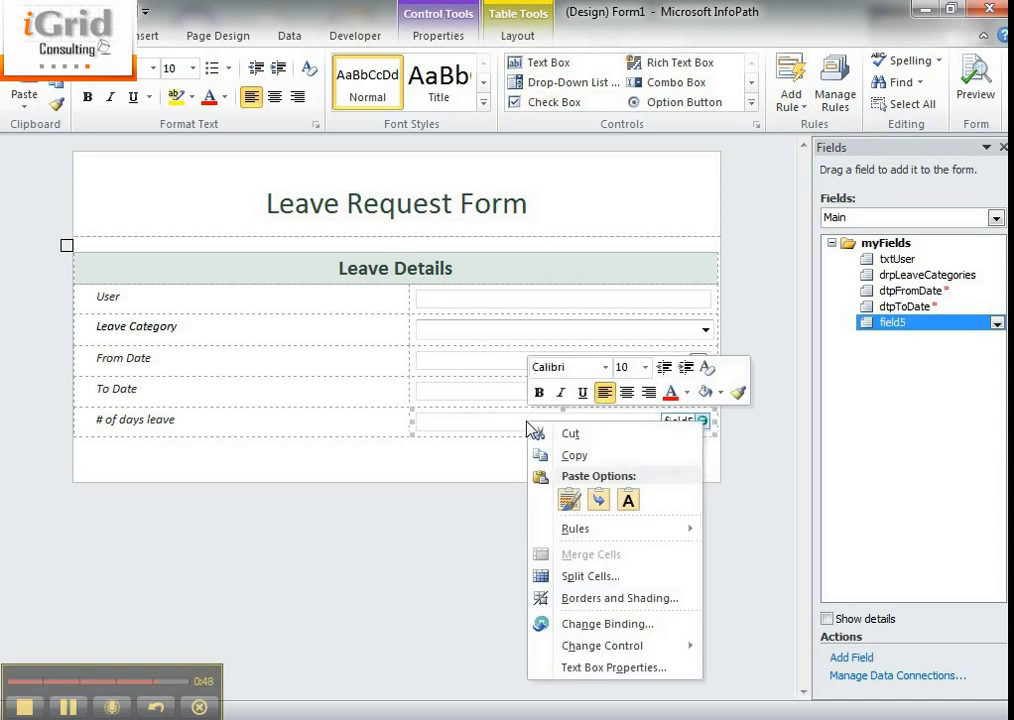
click(600, 667)
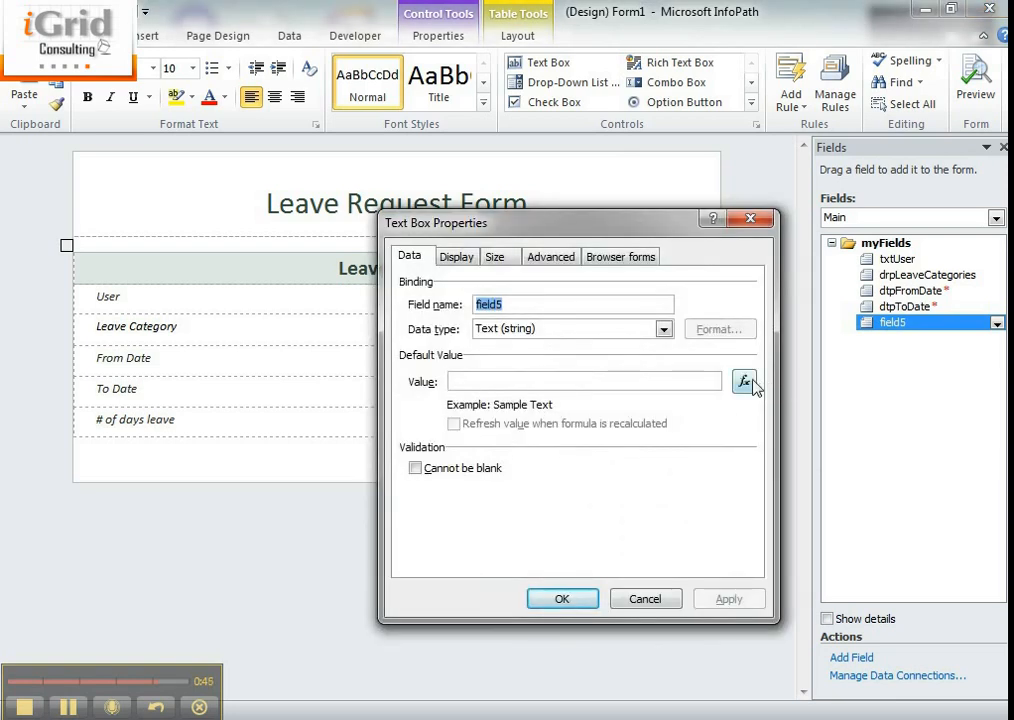
click(752, 381)
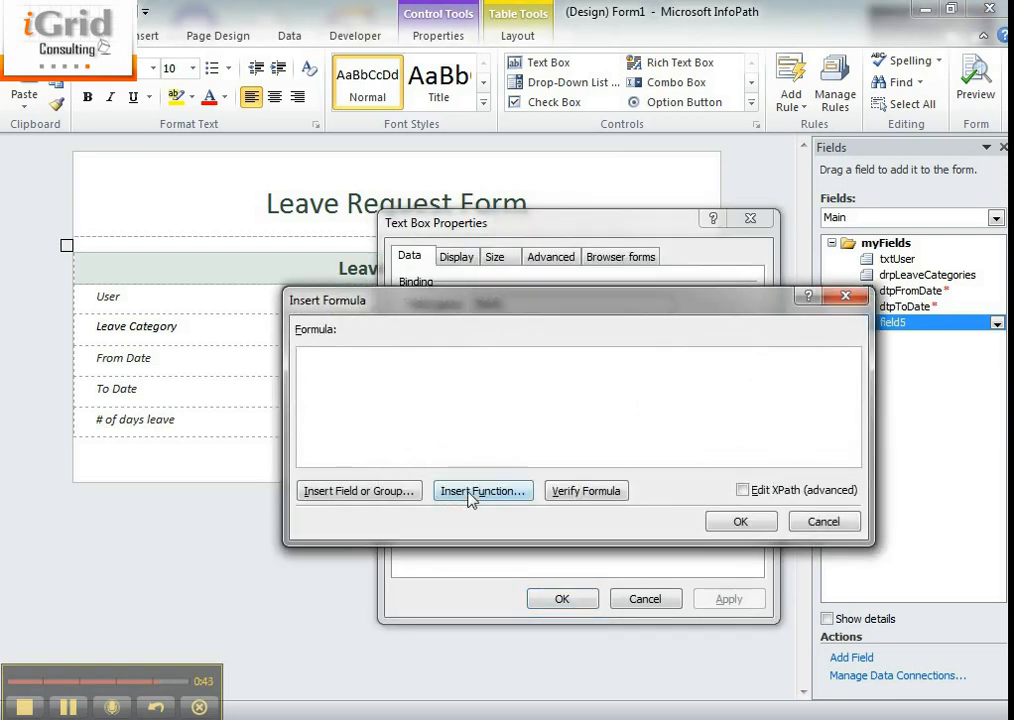
click(489, 494)
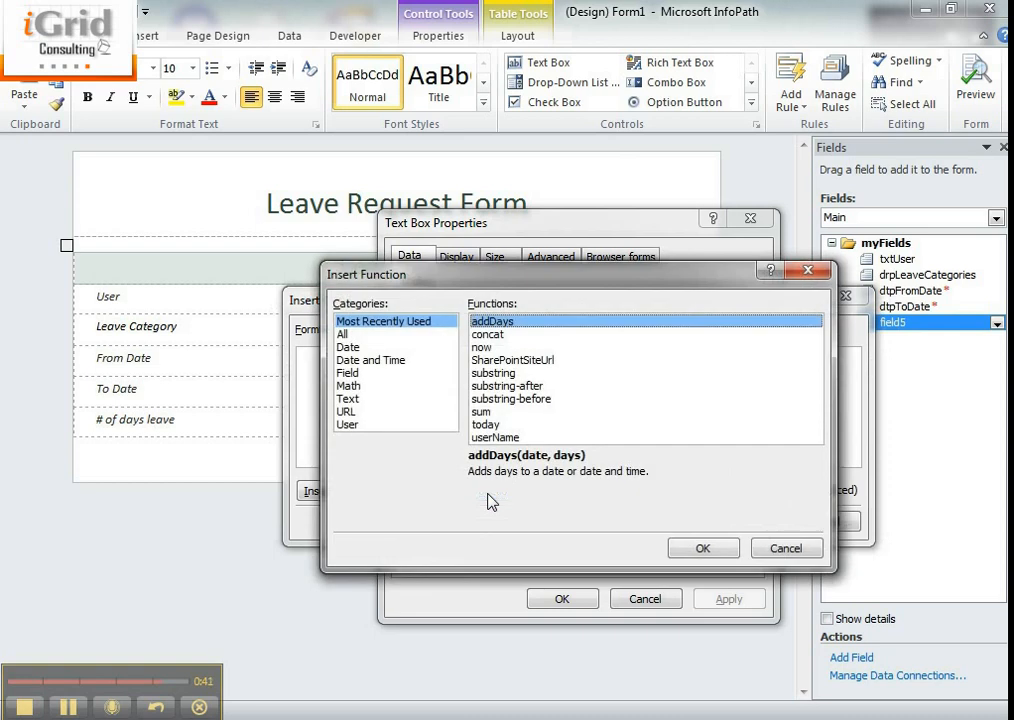
click(378, 348)
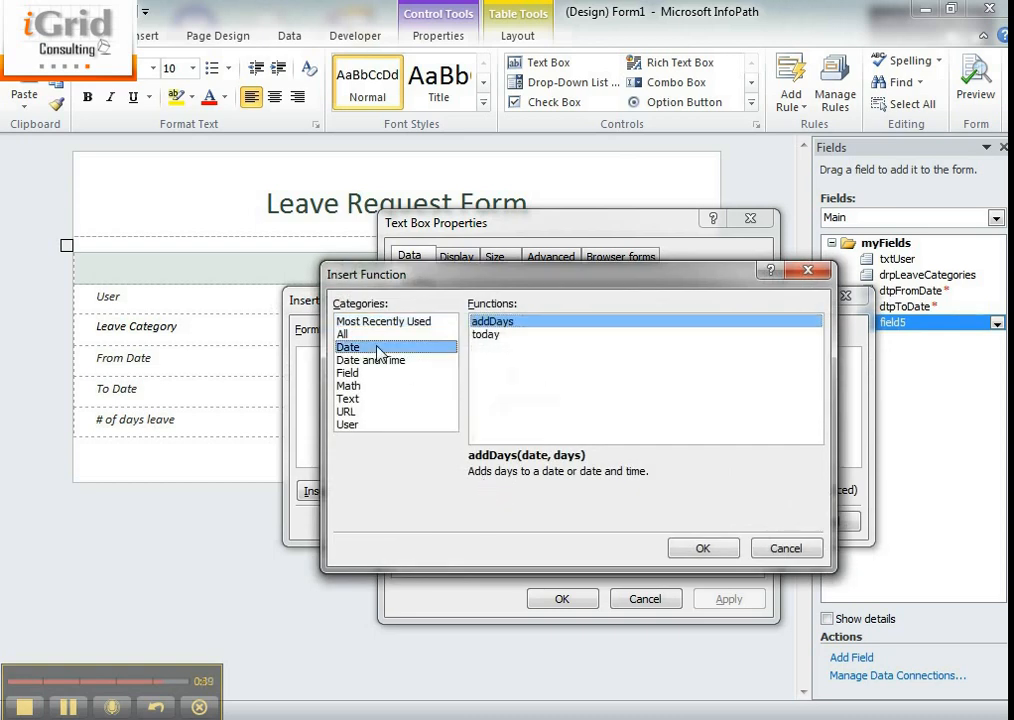
click(377, 361)
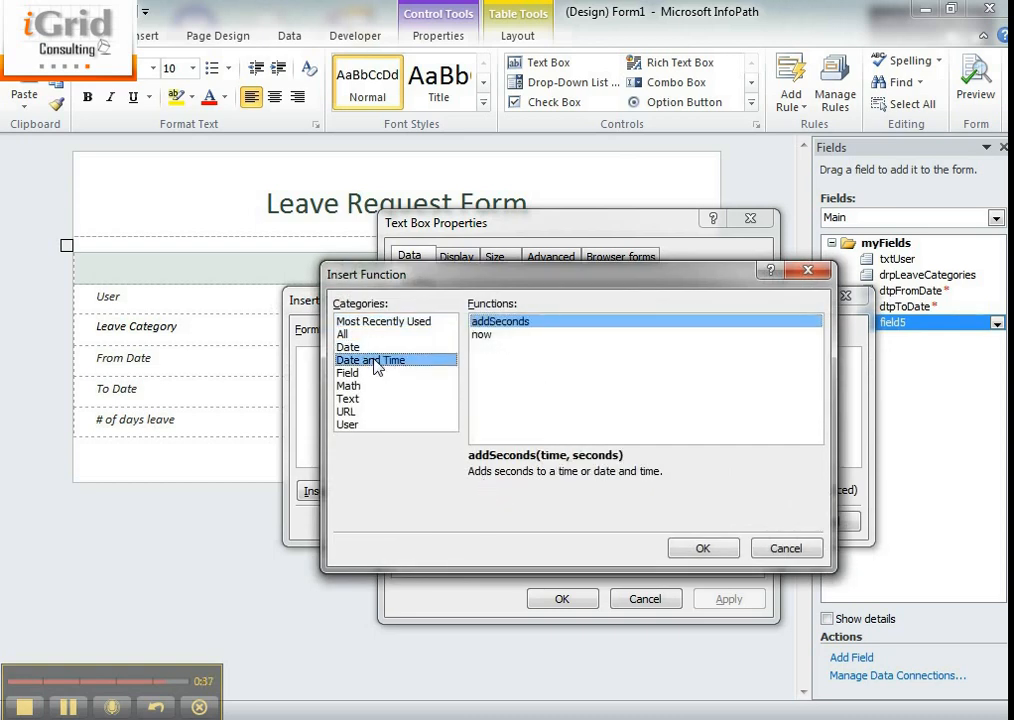
click(785, 548)
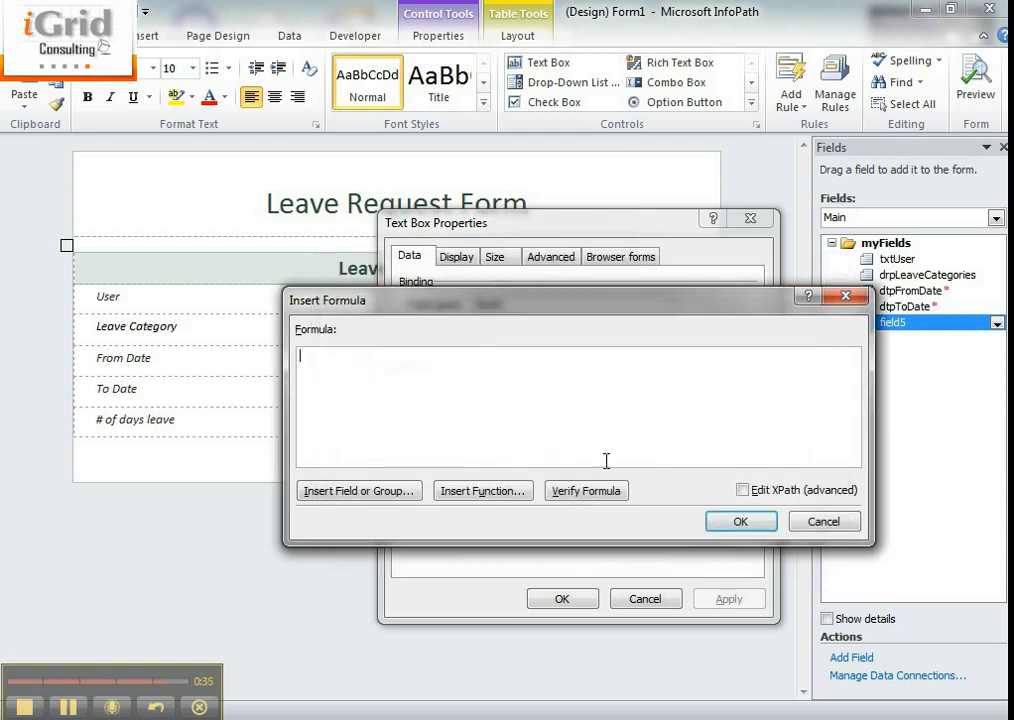
Build the default value formula that subtracts the dtpFromDate field from the dtpToDate field.
click(390, 492)
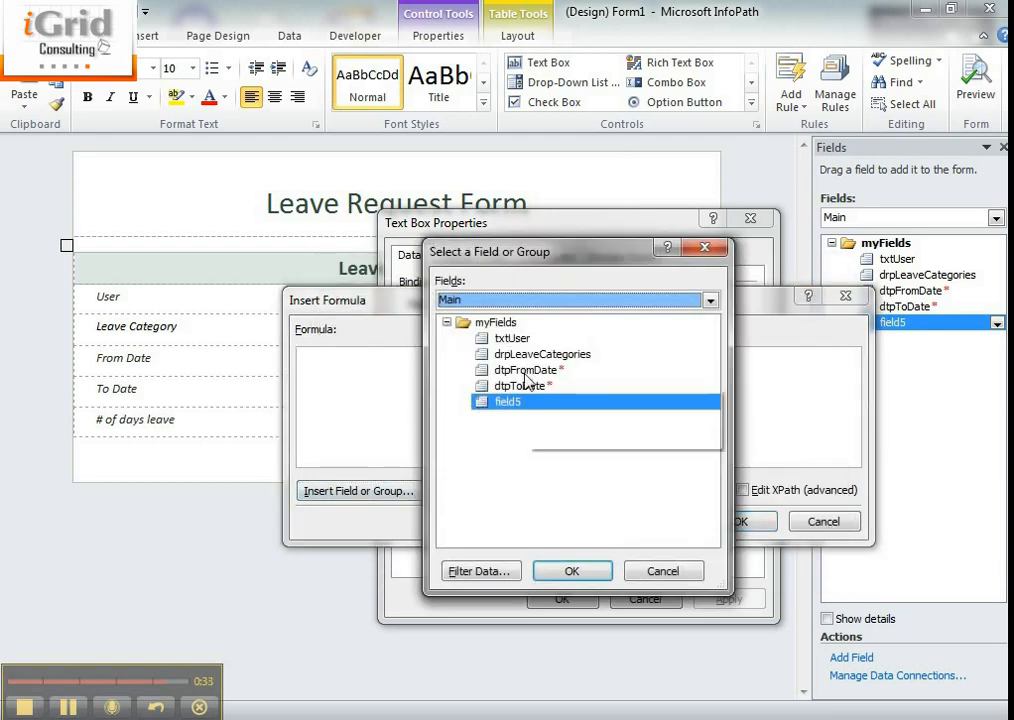
click(525, 386)
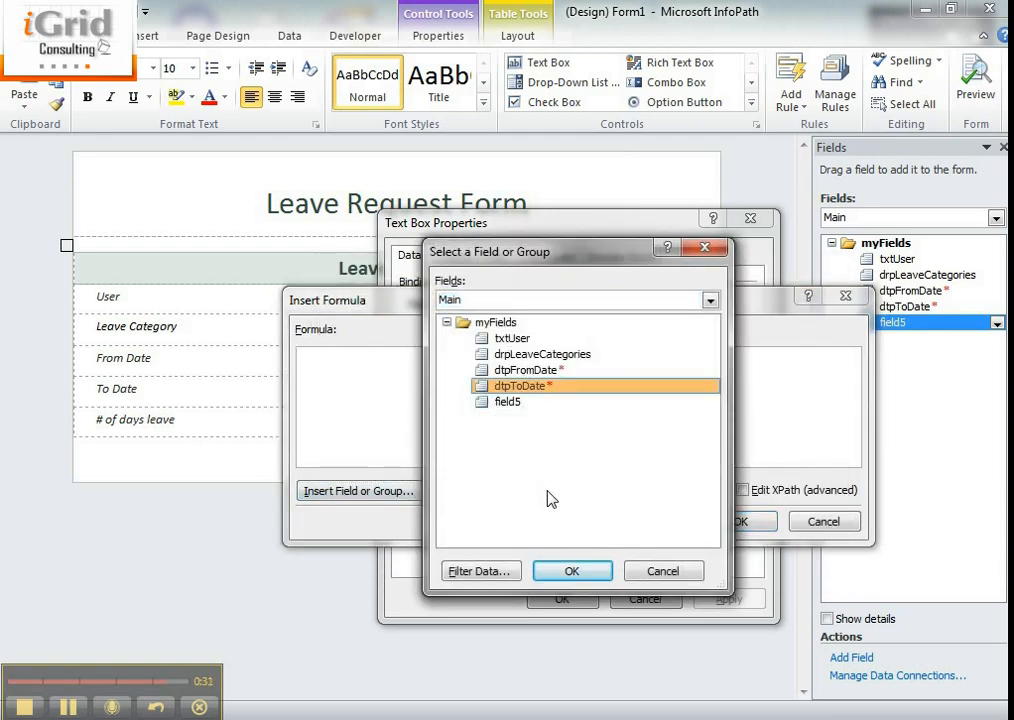
click(536, 576)
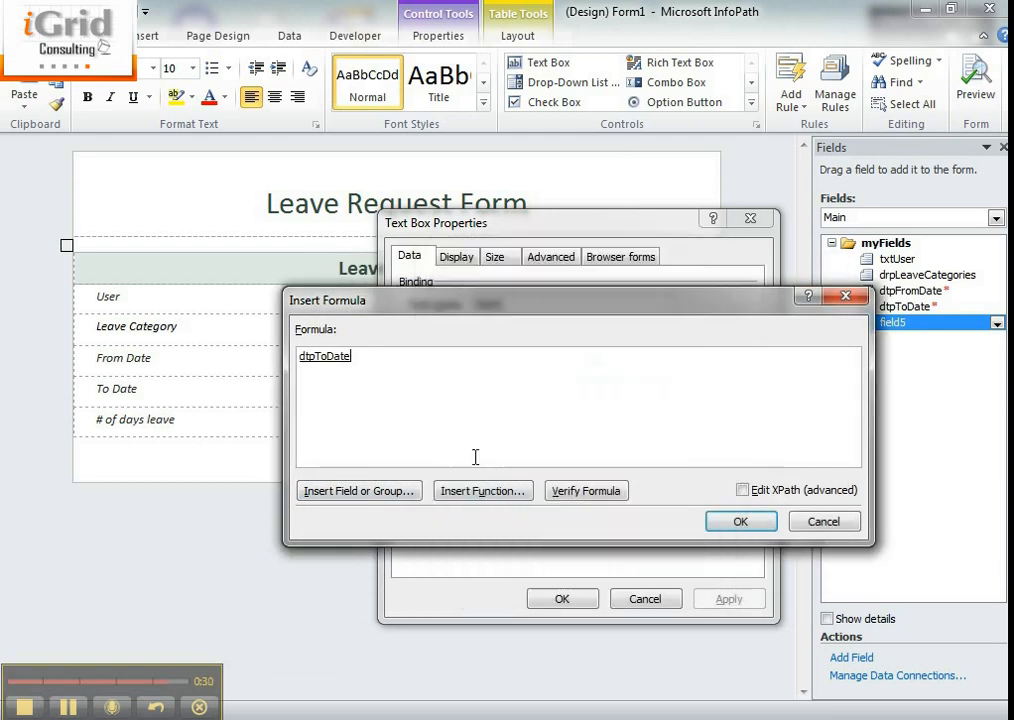
click(383, 495)
click(545, 371)
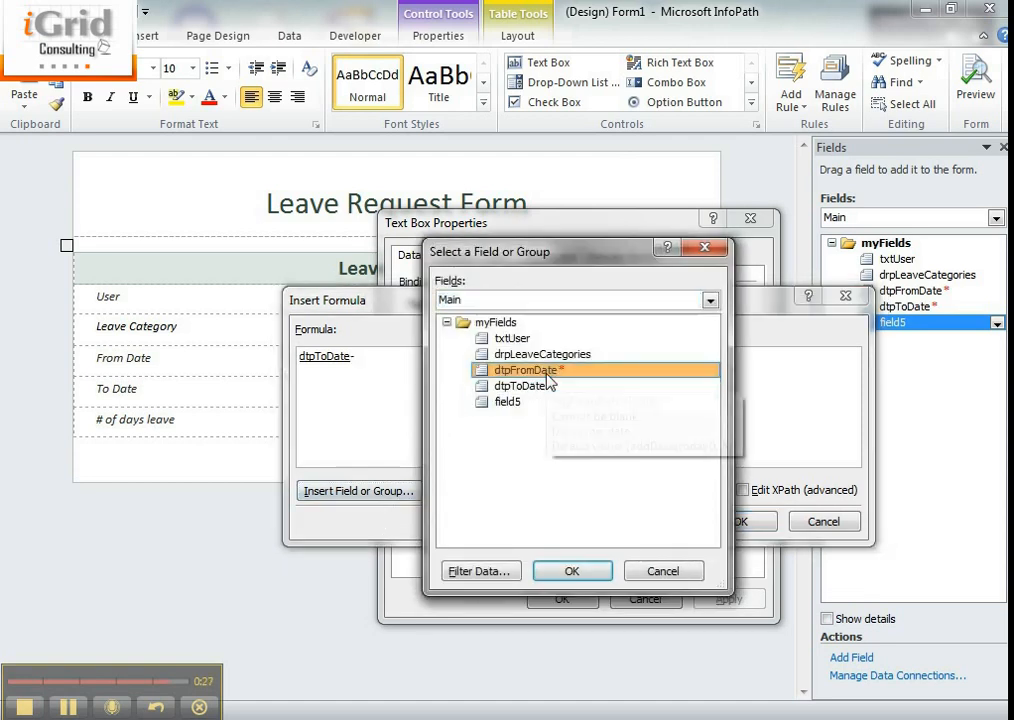
click(563, 577)
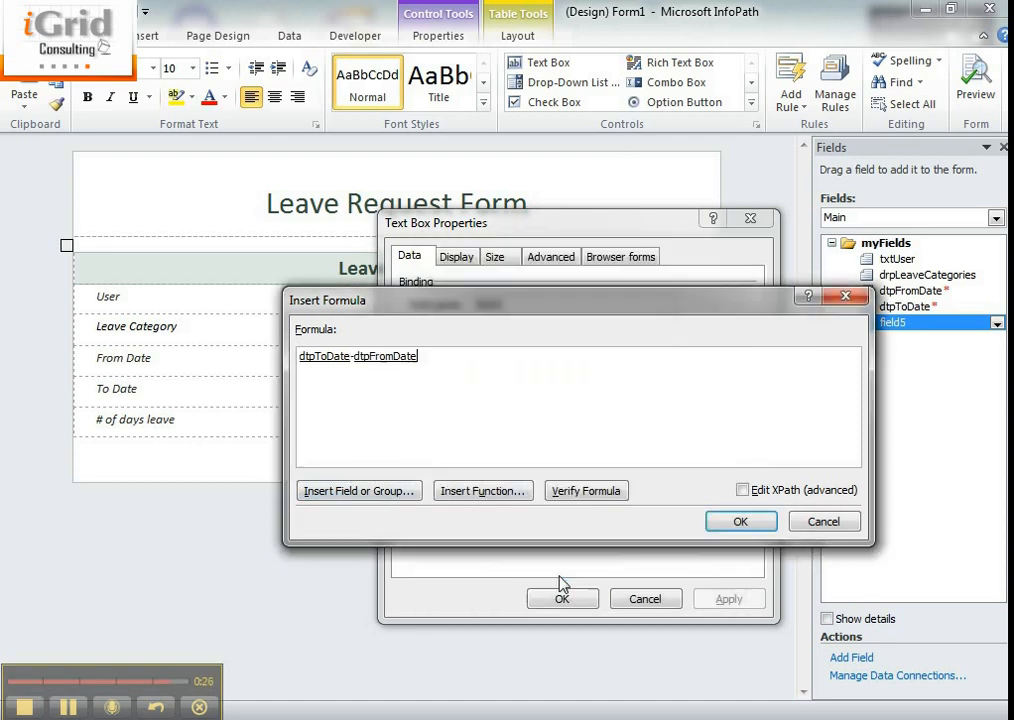
Verify the date subtraction formula and apply it as the text box's default value.
click(600, 491)
click(511, 421)
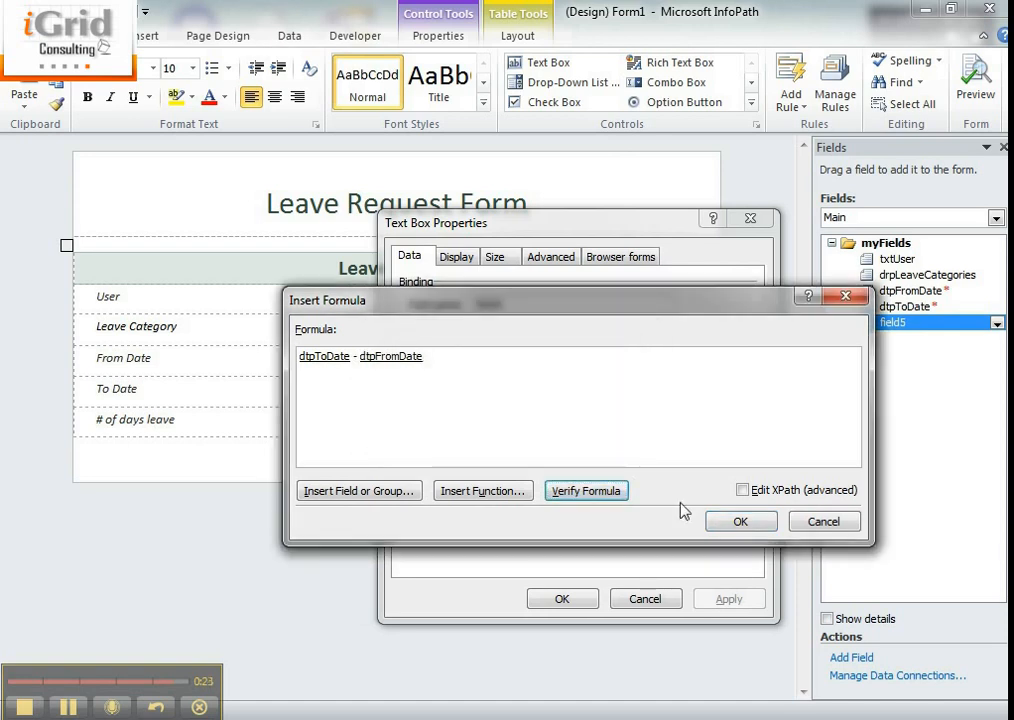
click(738, 521)
click(722, 603)
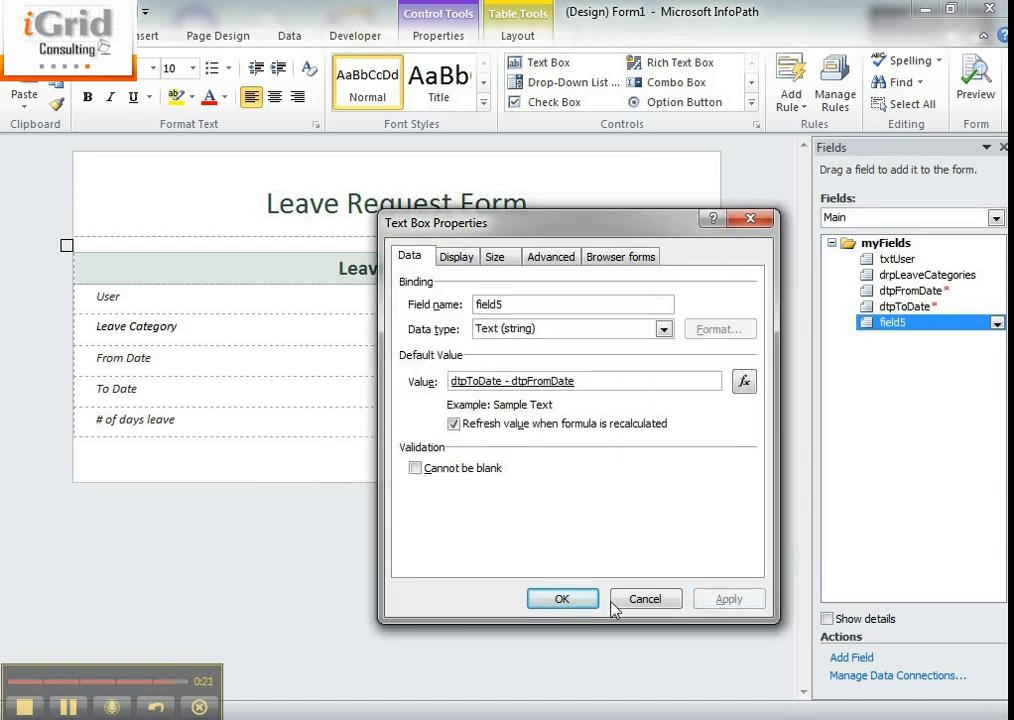
click(561, 600)
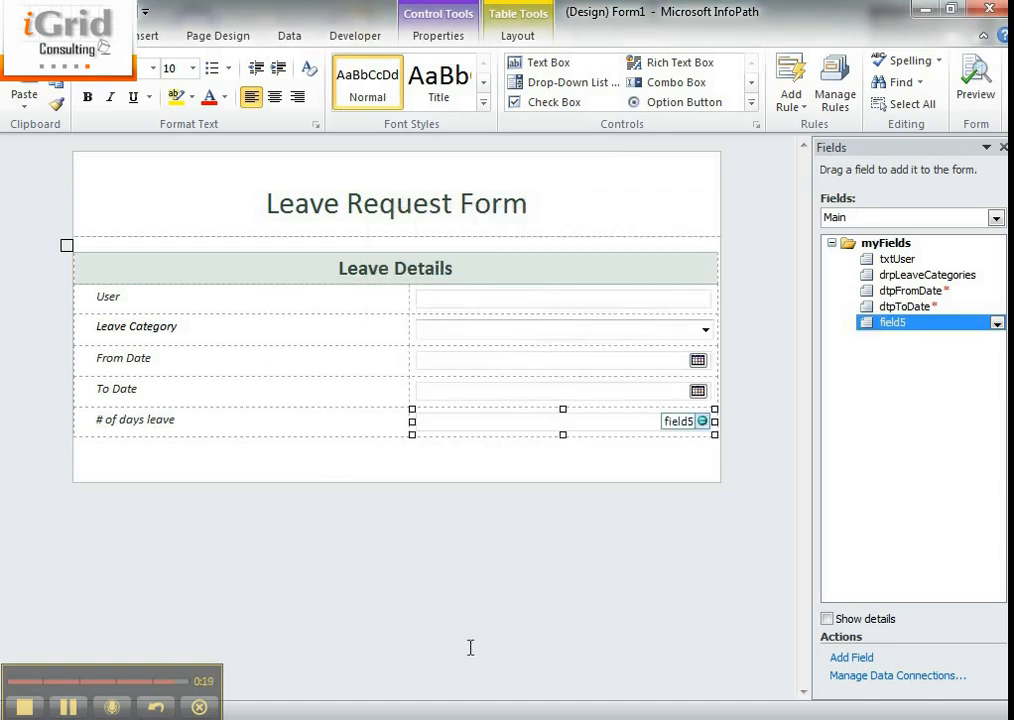